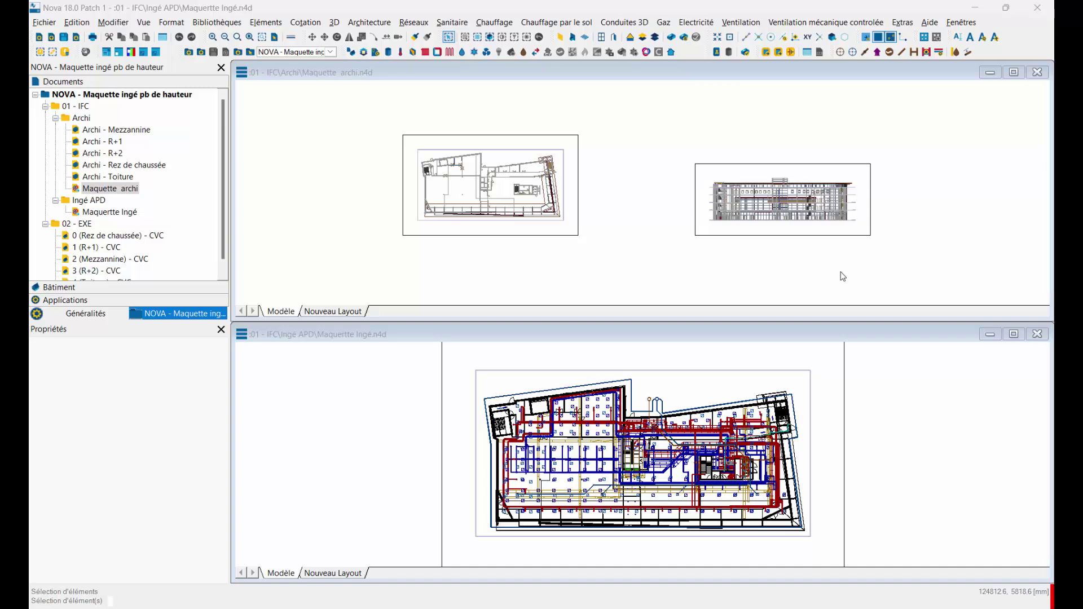
Check which references are attached to the Maquertte Ingé drawing
scroll(637, 431, down, 8)
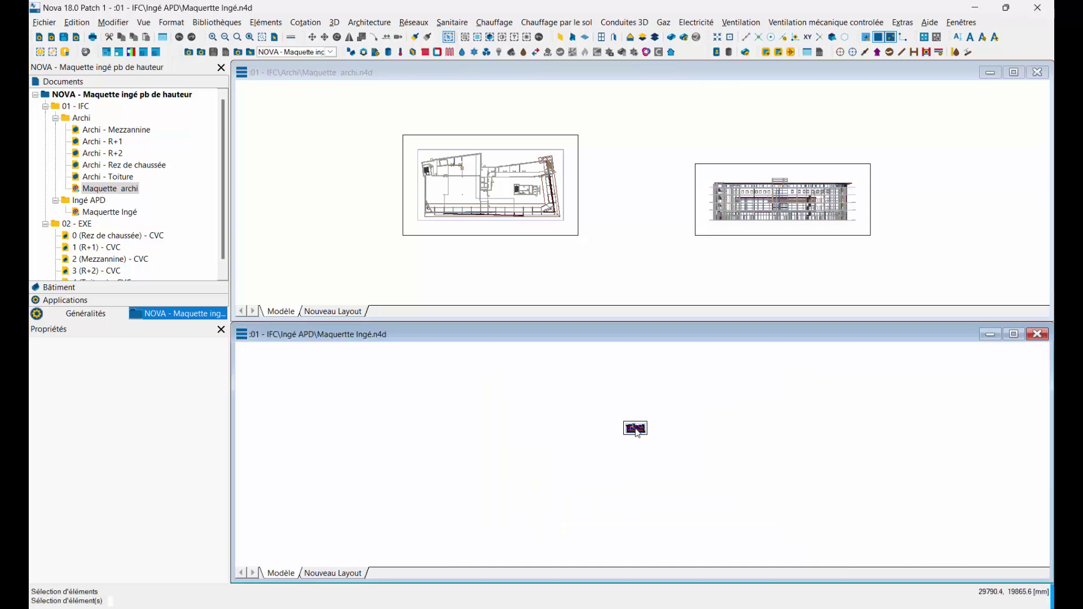
scroll(639, 434, up, 4)
right_click(694, 404)
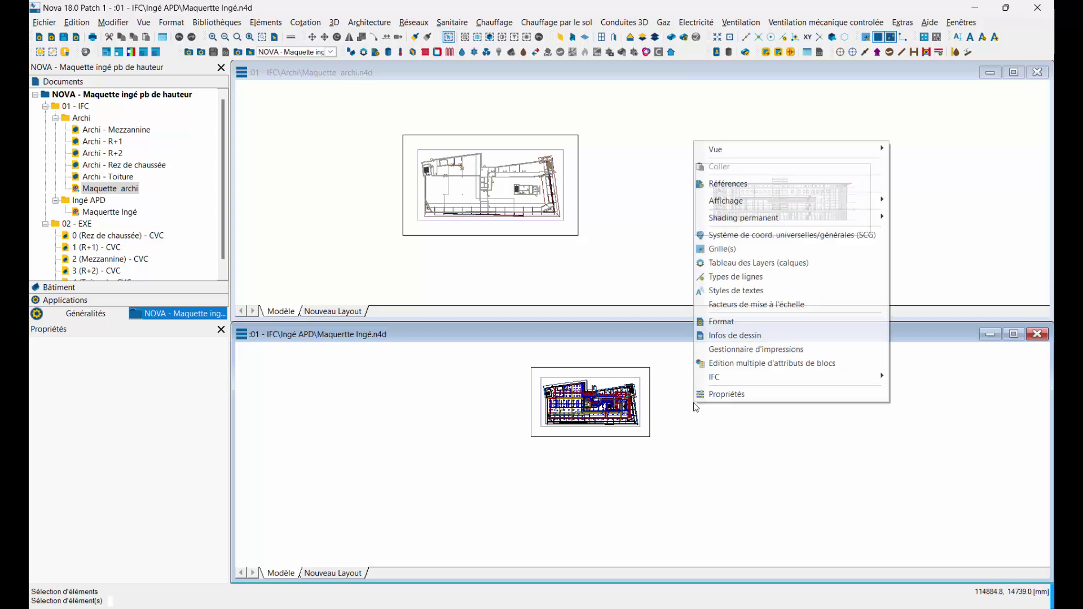
click(727, 183)
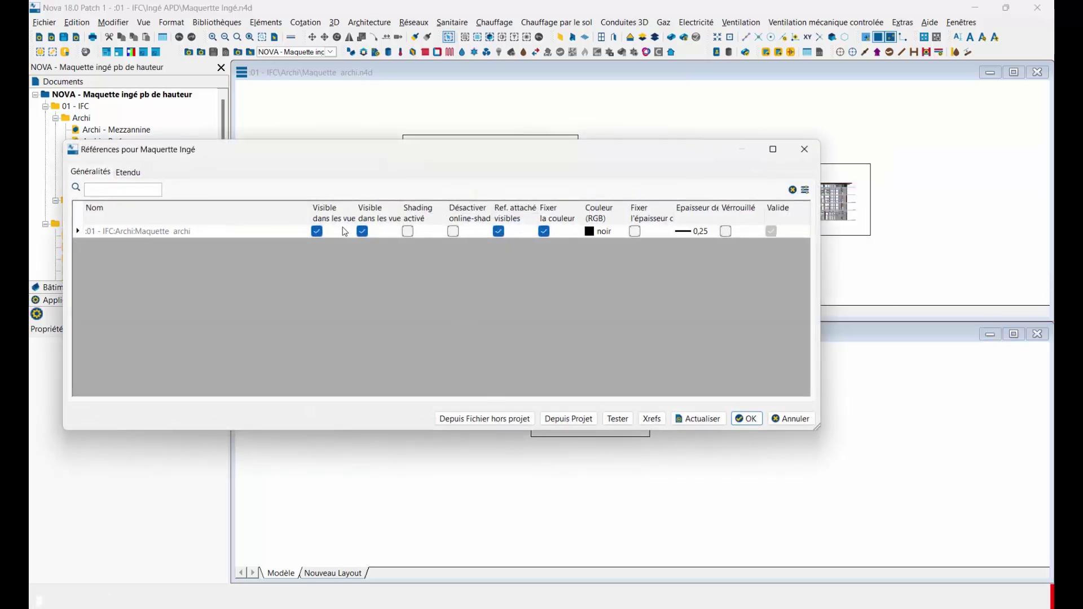
click(746, 418)
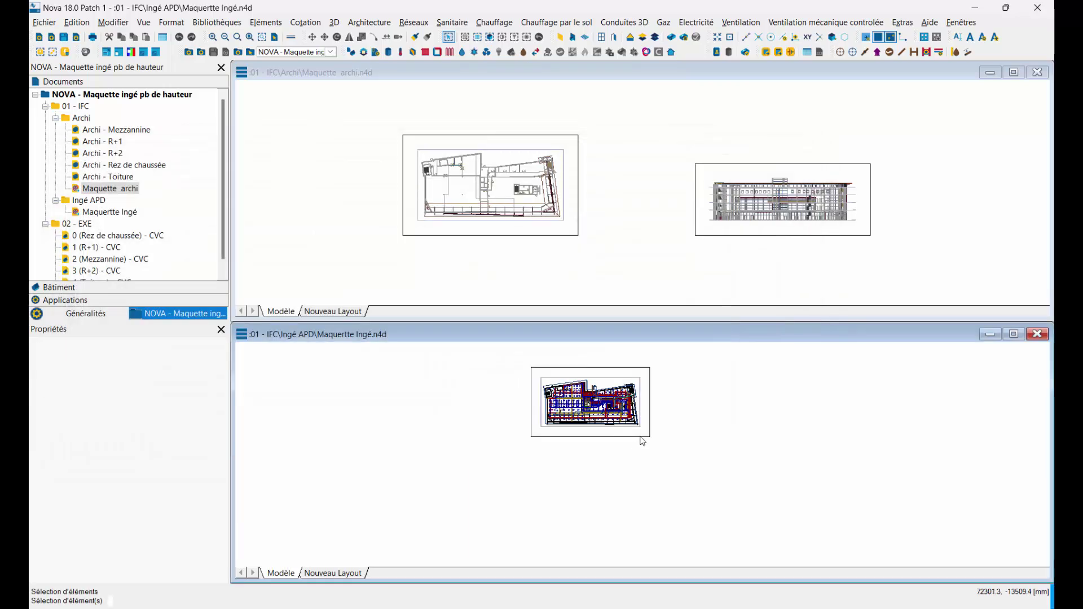
Maximize the Maquertte Ingé drawing, cut a section across the whole floor plan looking upward, and place the section view above the plan
click(1013, 334)
scroll(573, 246, up, 5)
scroll(572, 247, down, 3)
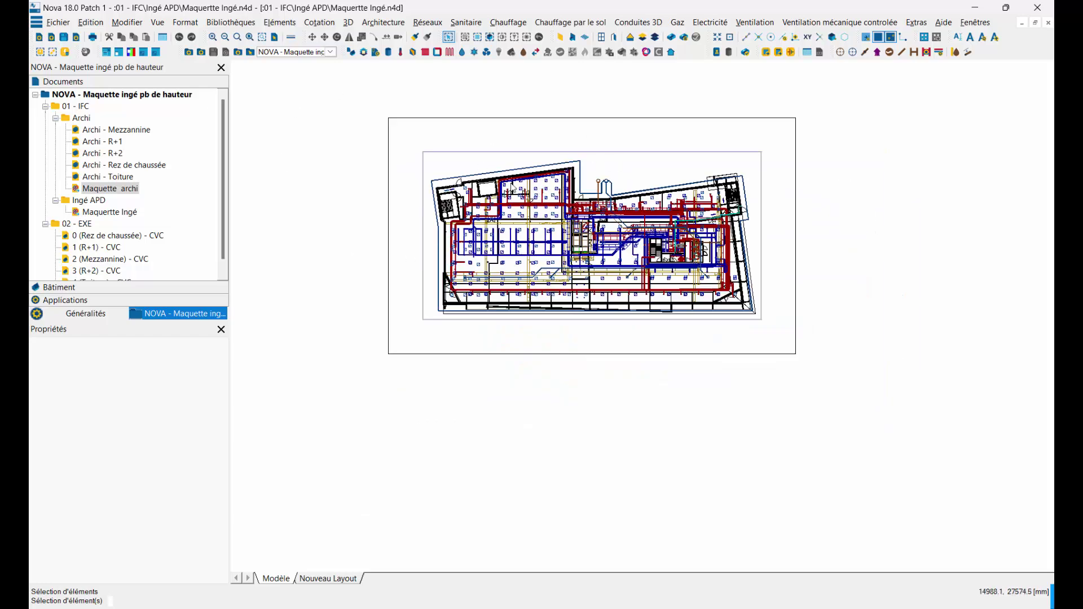
scroll(571, 235, up, 4)
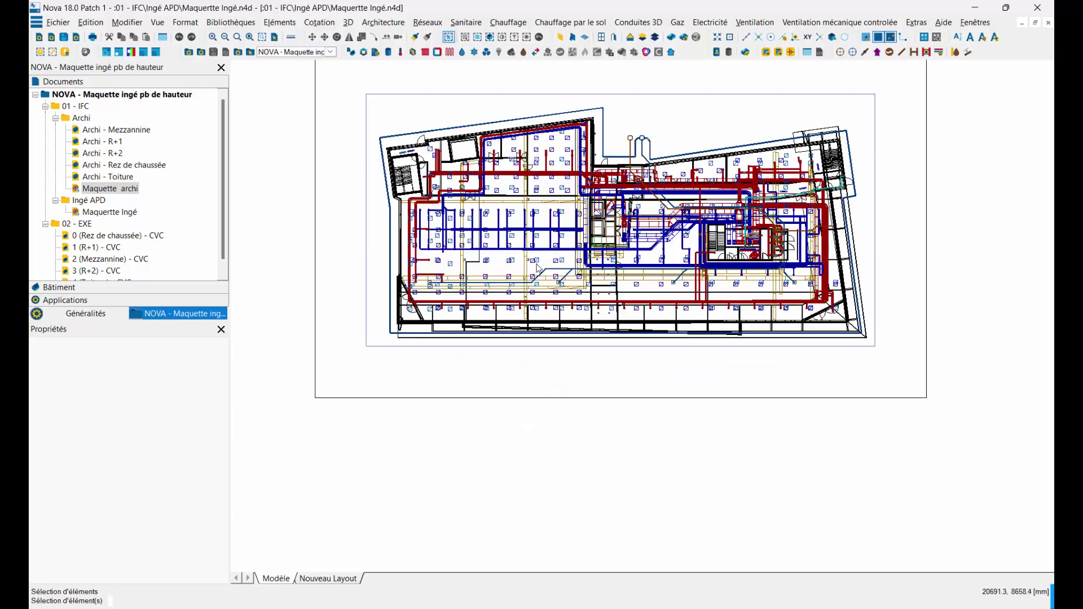
scroll(572, 240, down, 4)
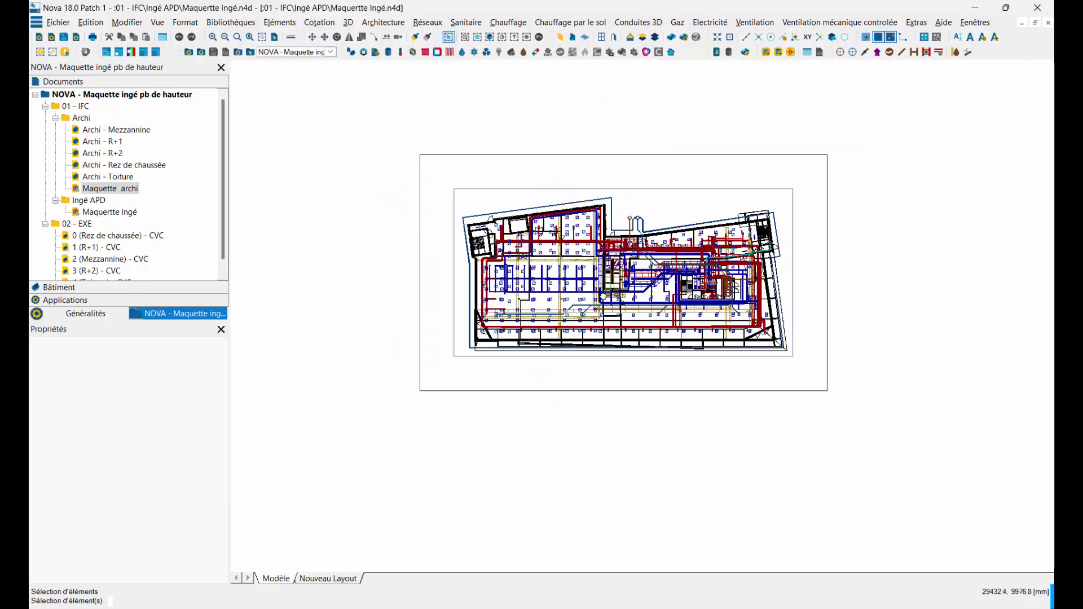
key(c)
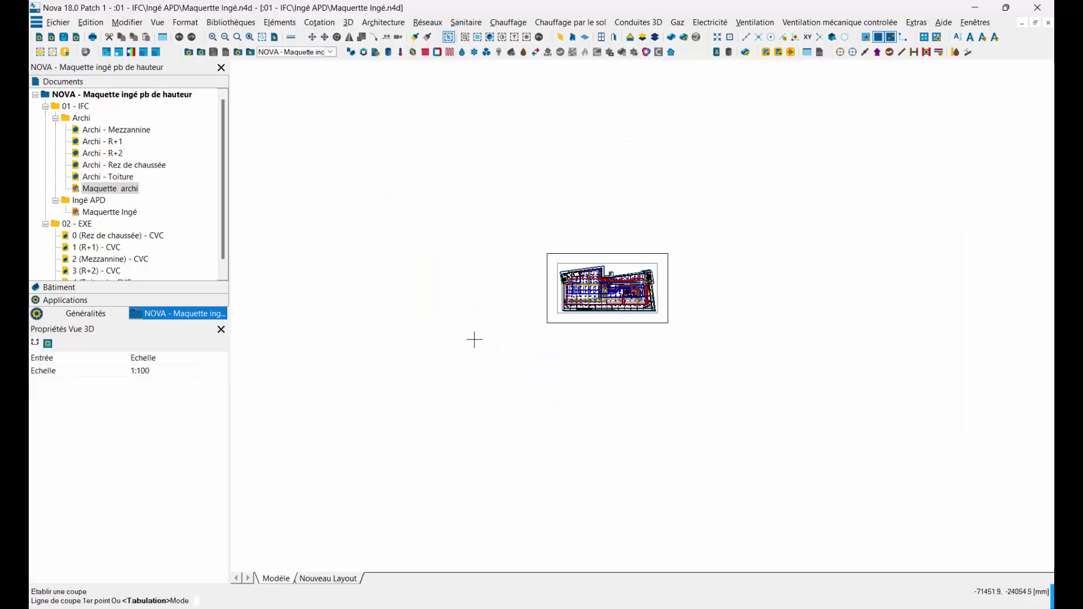
click(473, 338)
click(719, 306)
click(696, 229)
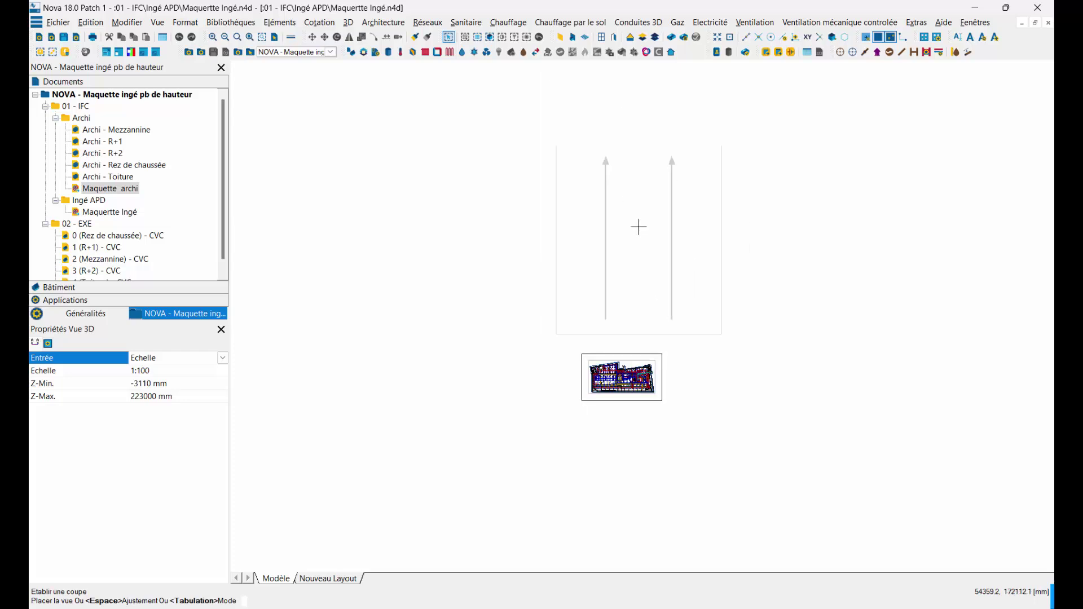
click(633, 216)
key(Escape)
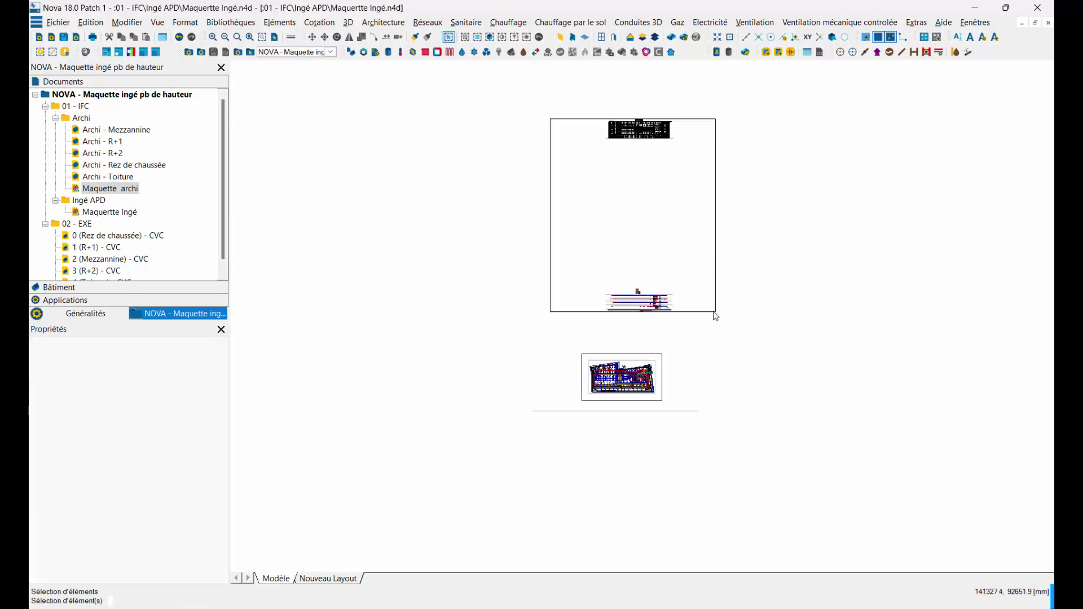
Extend the section view's frame slightly downward below the technical networks
click(715, 311)
click(716, 326)
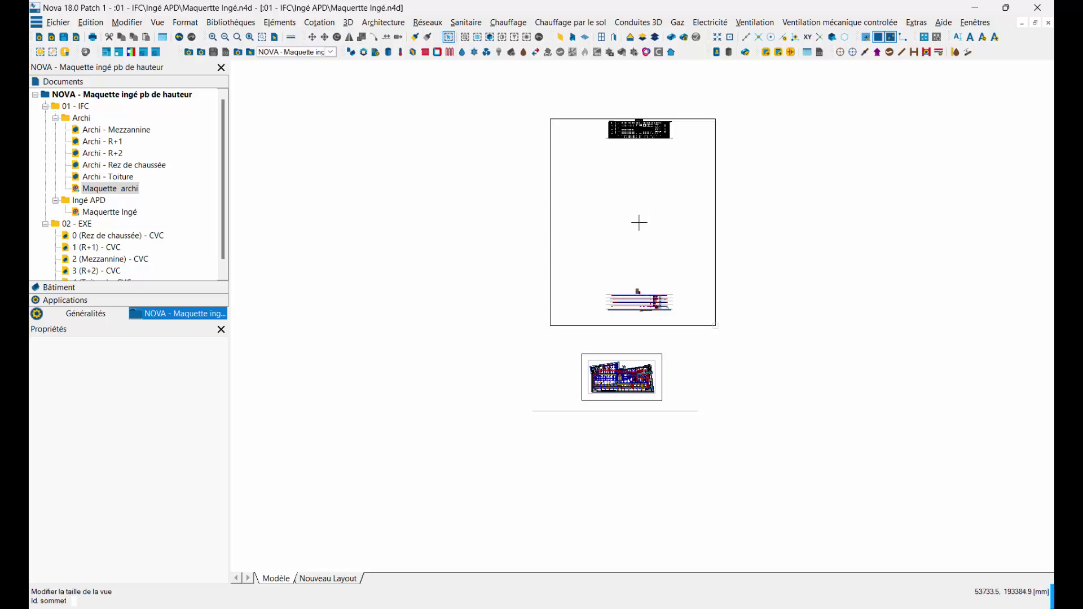
key(Escape)
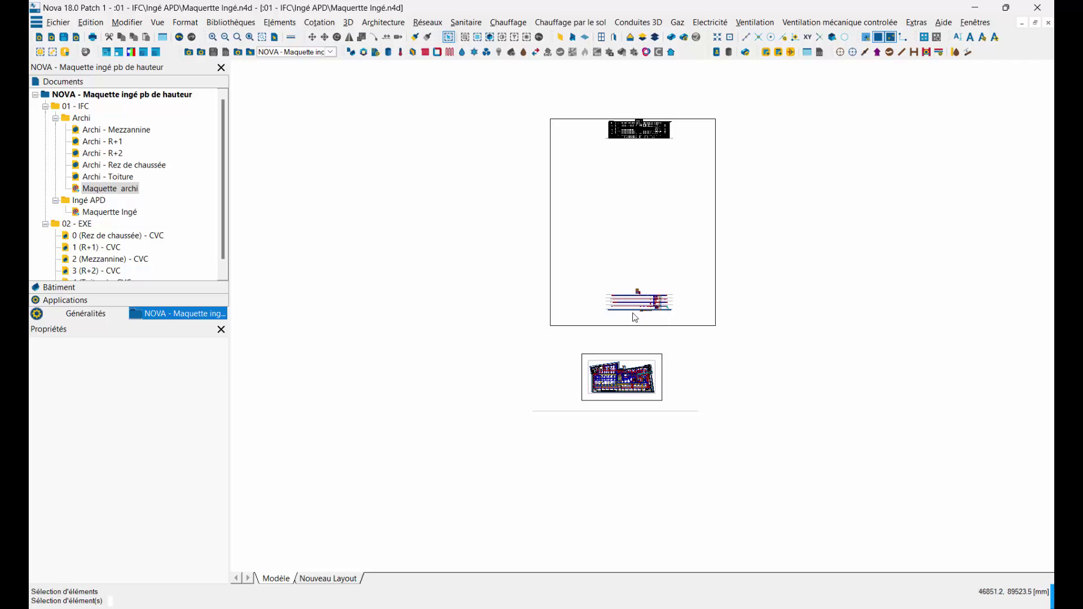
Move all IFC network elements in the section 200000 mm along Y, from their lowest level line's end to the architectural model's matching line
scroll(635, 313, up, 3)
scroll(636, 297, up, 3)
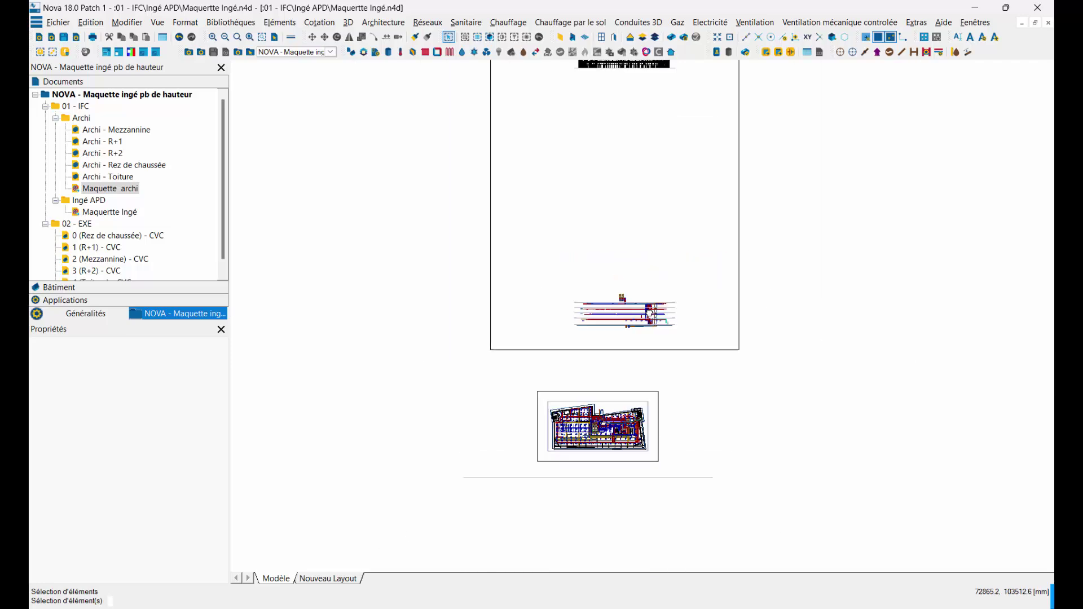
scroll(542, 297, down, 2)
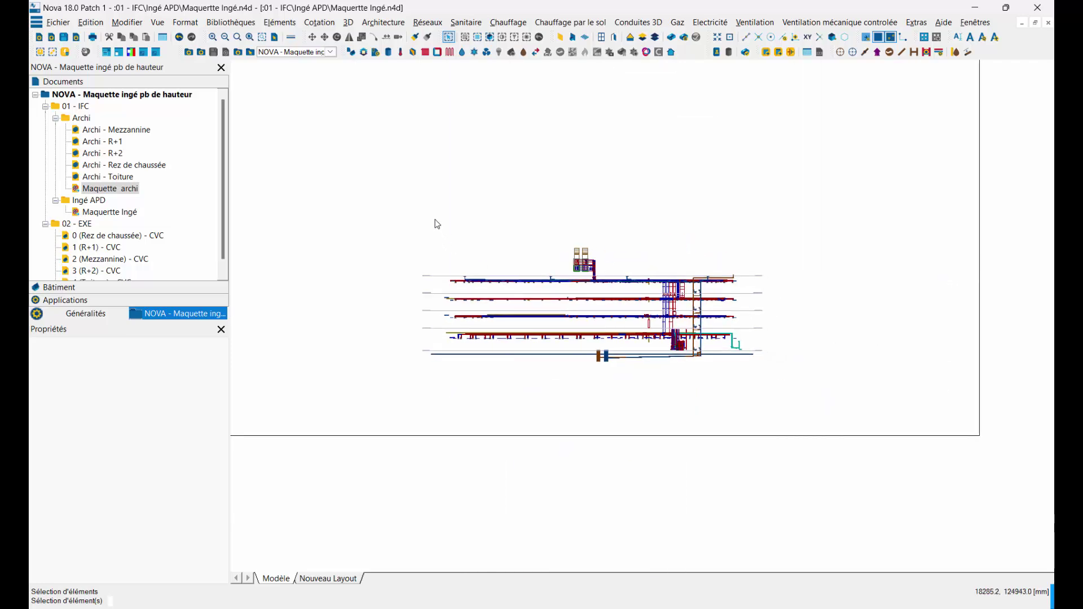
drag(433, 216, 754, 378)
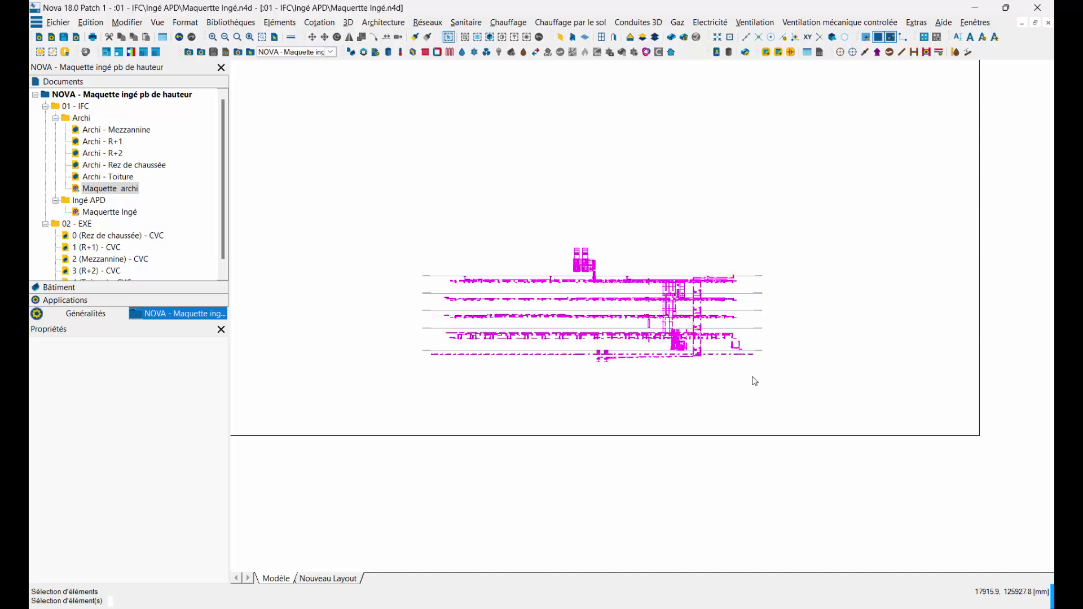
scroll(736, 330, up, 1)
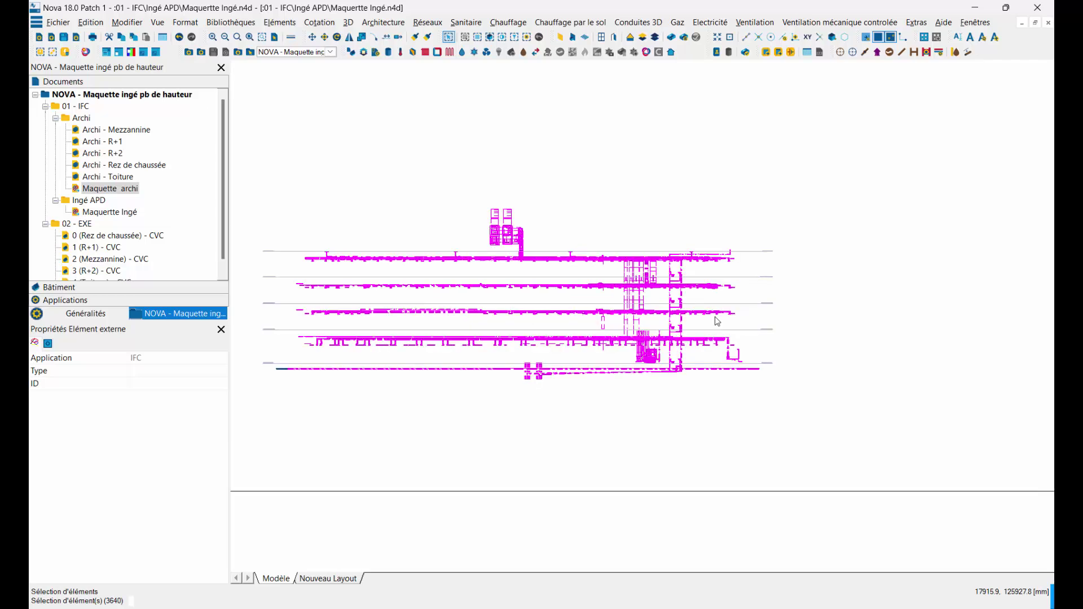
right_click(714, 314)
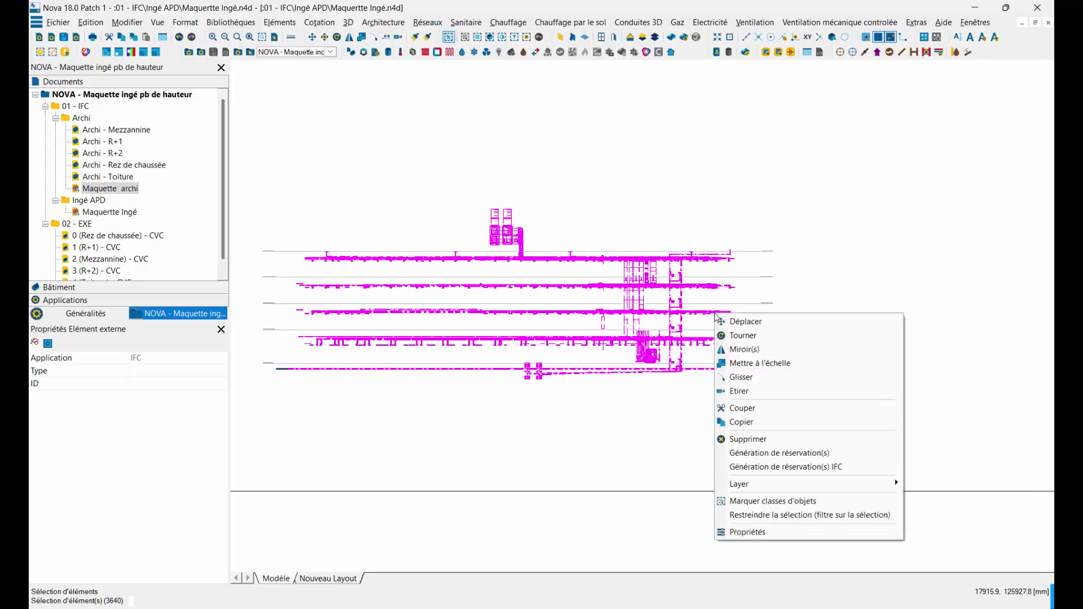
click(746, 322)
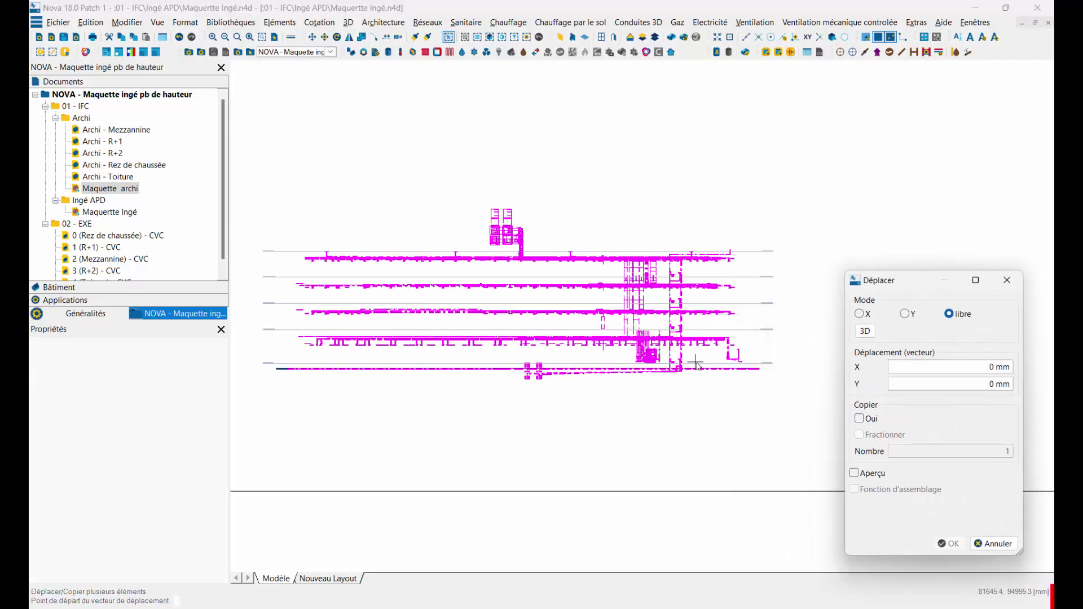
scroll(783, 363, up, 1)
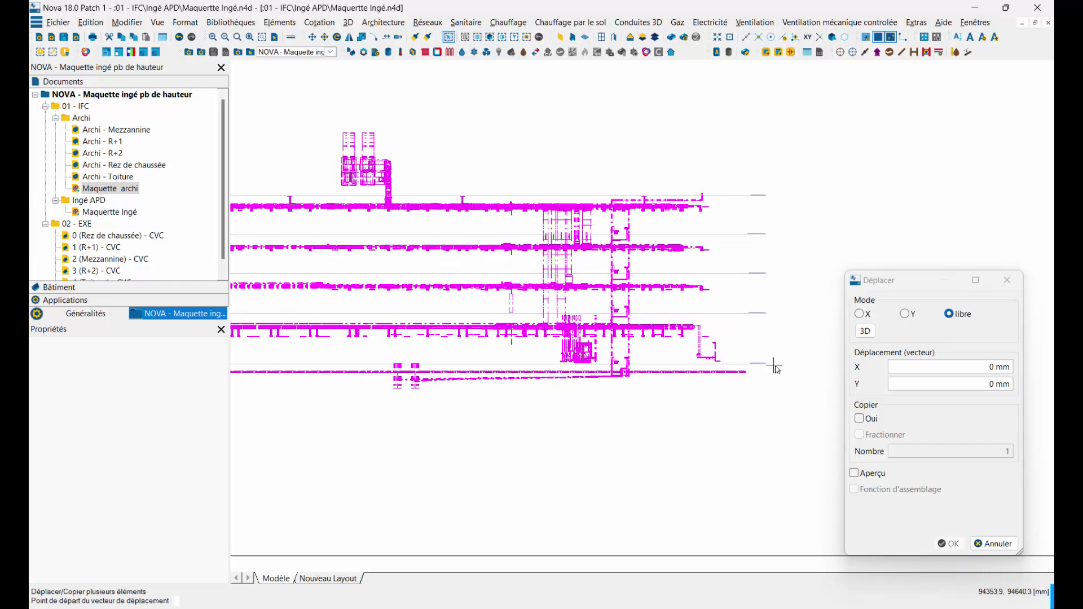
click(764, 364)
scroll(762, 270, down, 1)
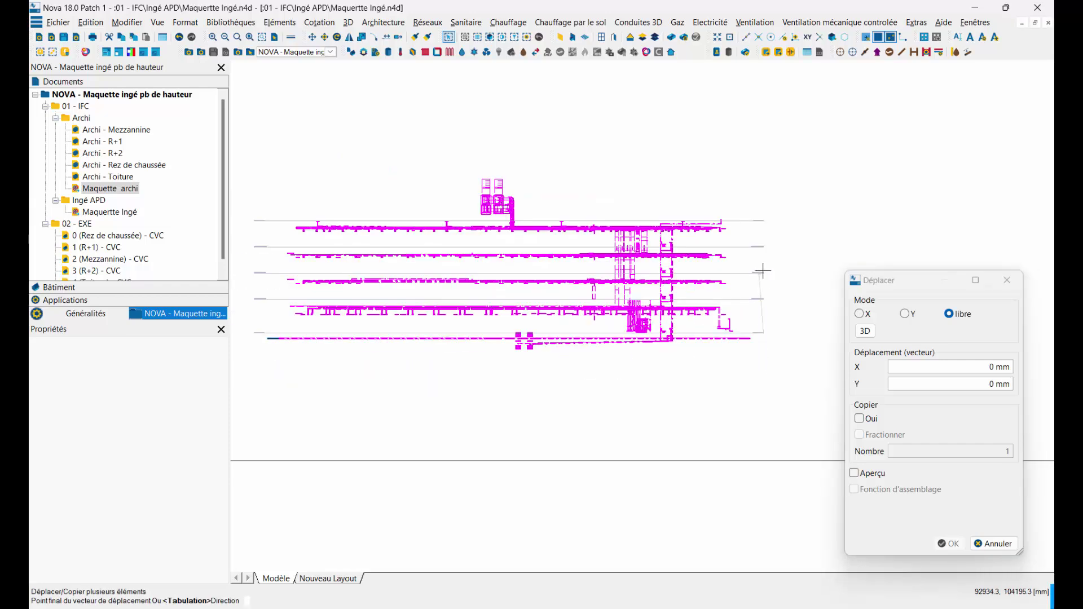
scroll(783, 192, down, 1)
middle_drag(783, 192, 733, 306)
middle_drag(701, 225, 697, 330)
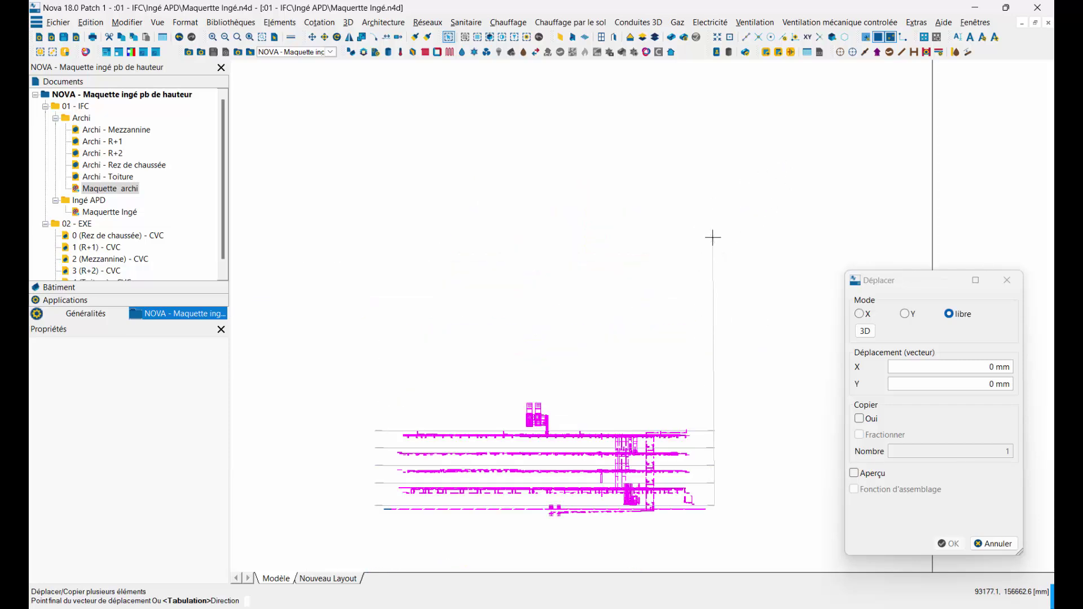
scroll(713, 237, down, 1)
scroll(722, 146, down, 1)
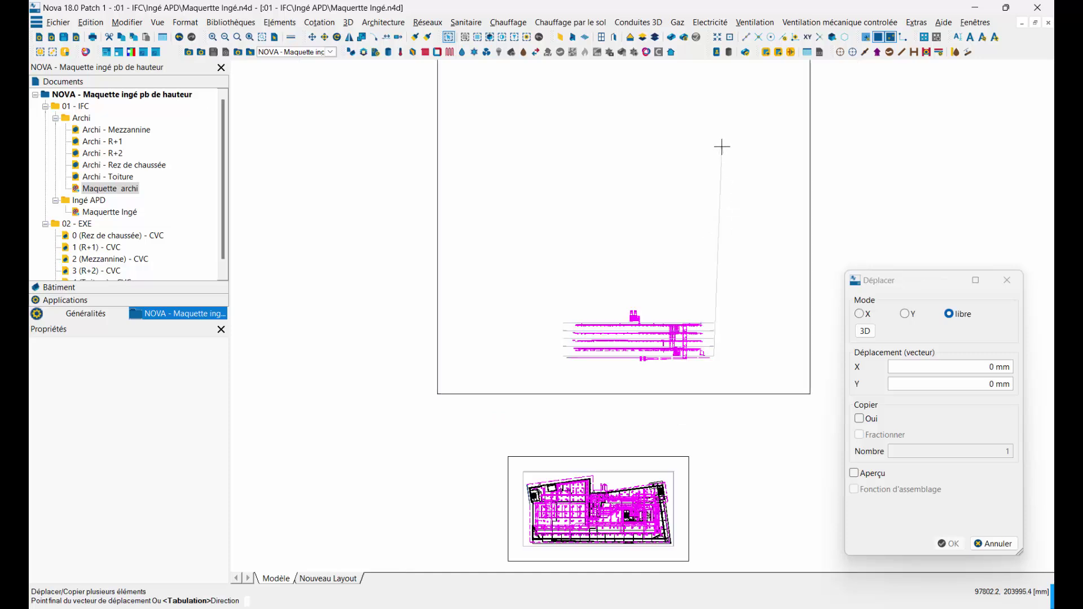
middle_drag(708, 169, 704, 248)
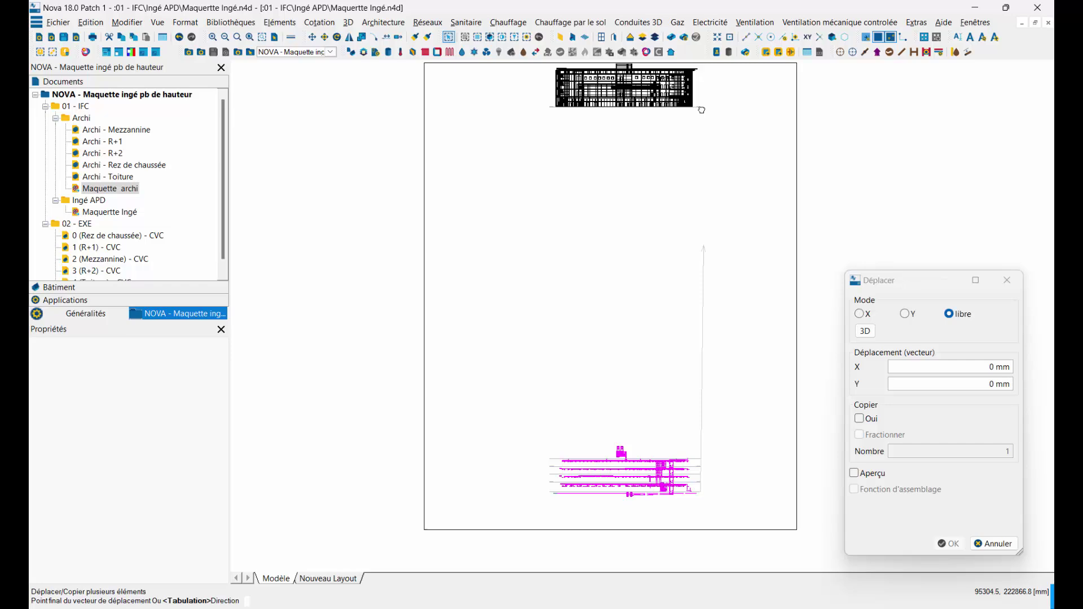
scroll(701, 110, up, 4)
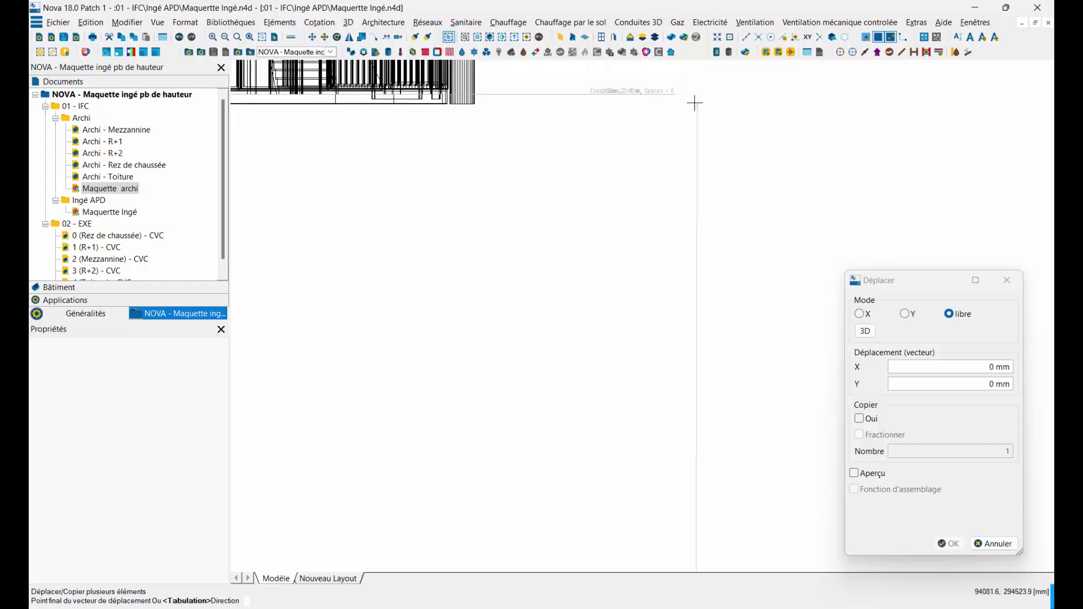
click(676, 97)
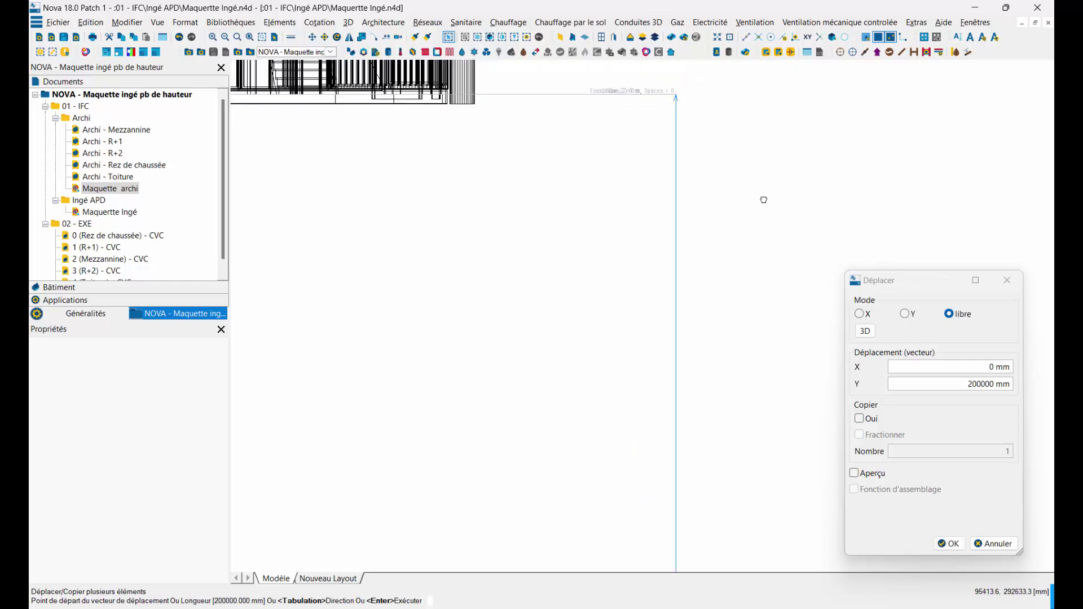
scroll(760, 204, down, 3)
scroll(750, 223, down, 2)
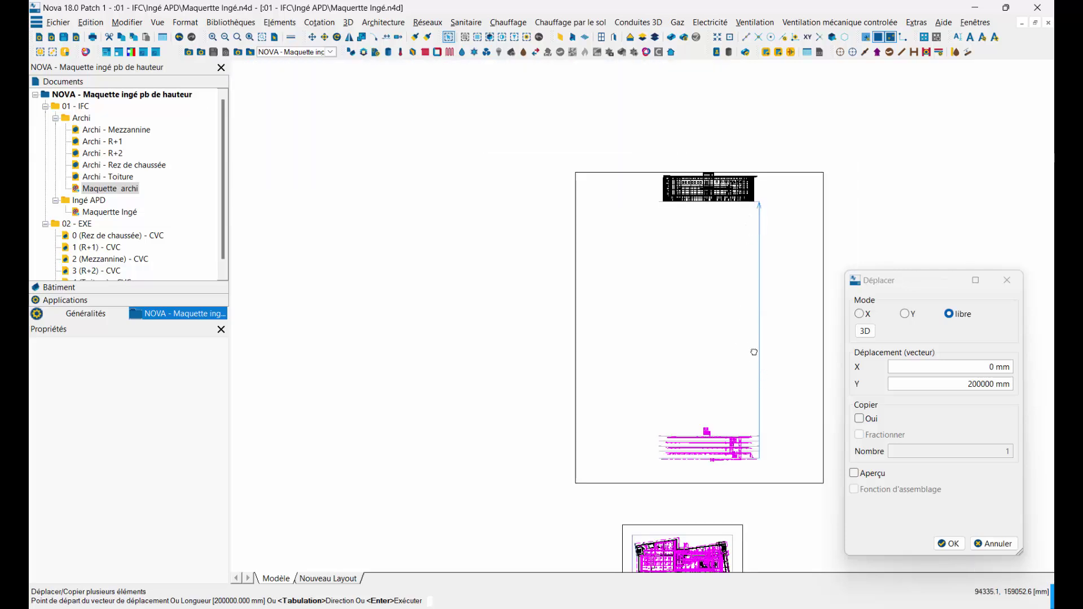
scroll(738, 338, down, 1)
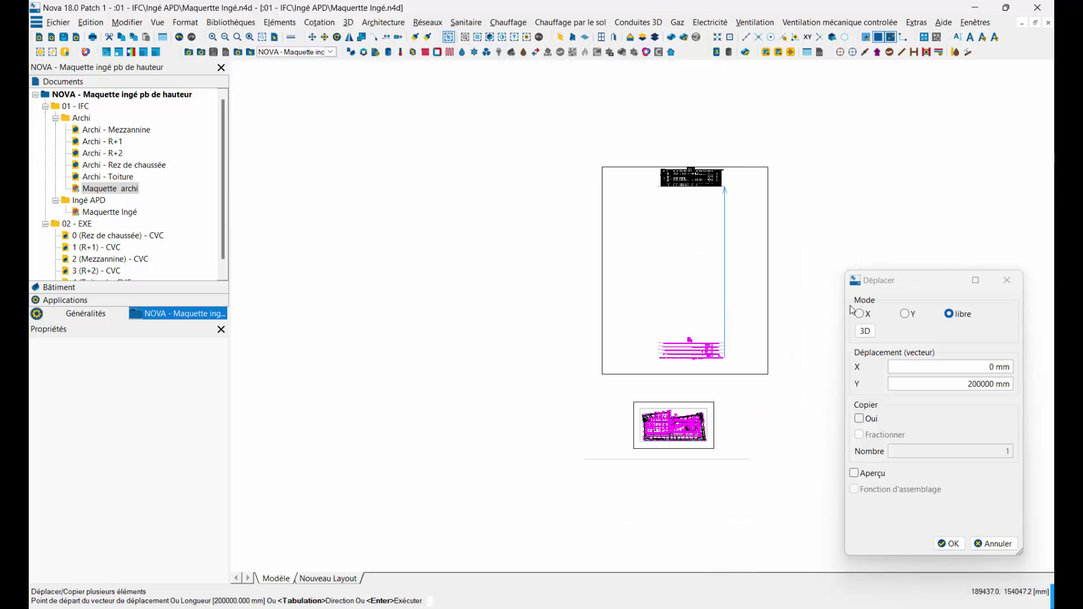
click(905, 315)
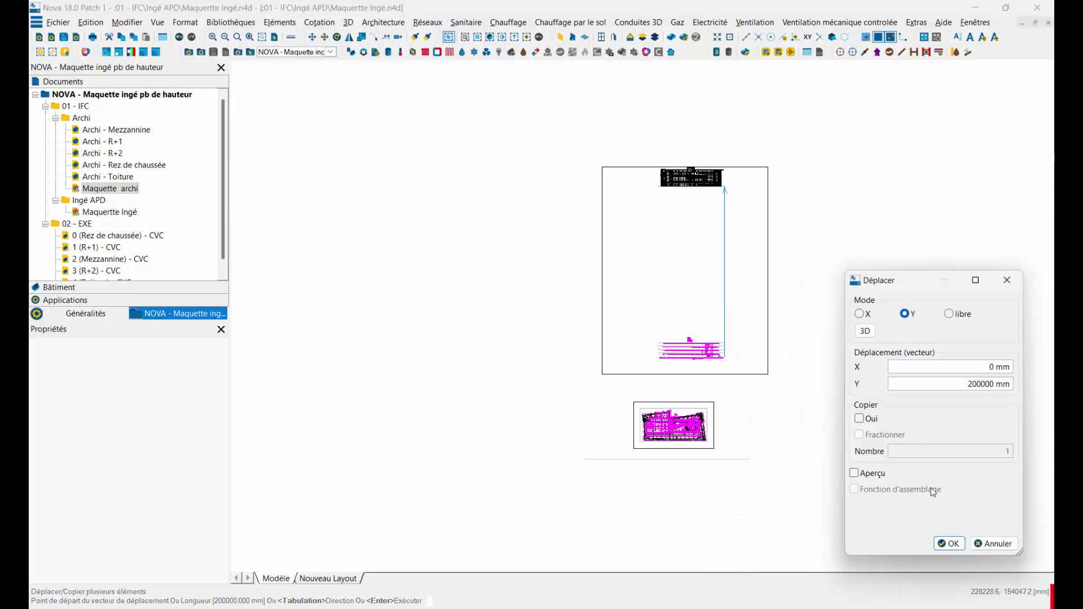
click(951, 544)
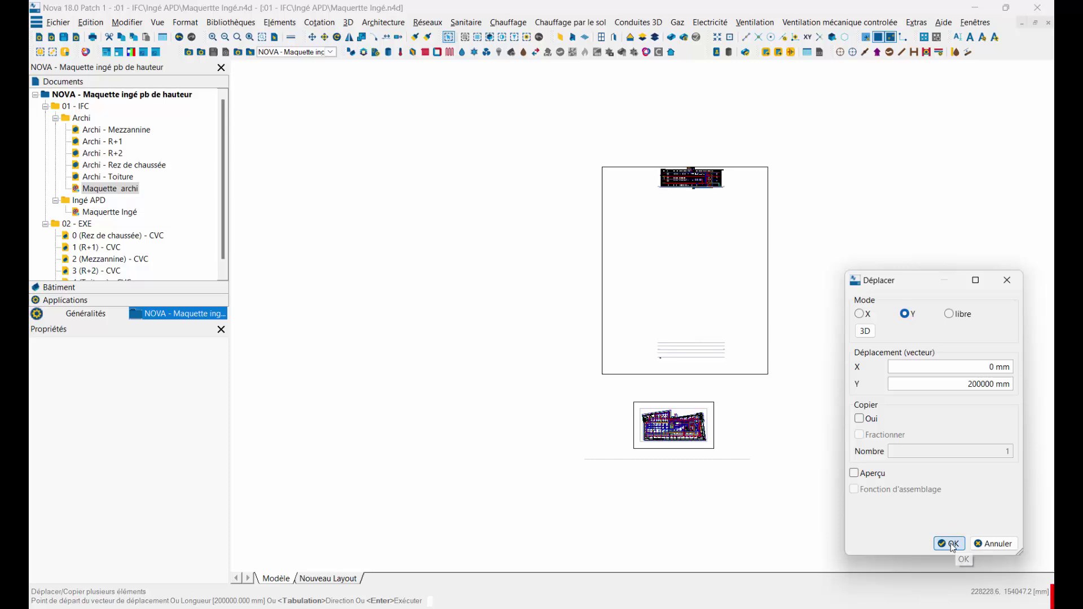
key(Escape)
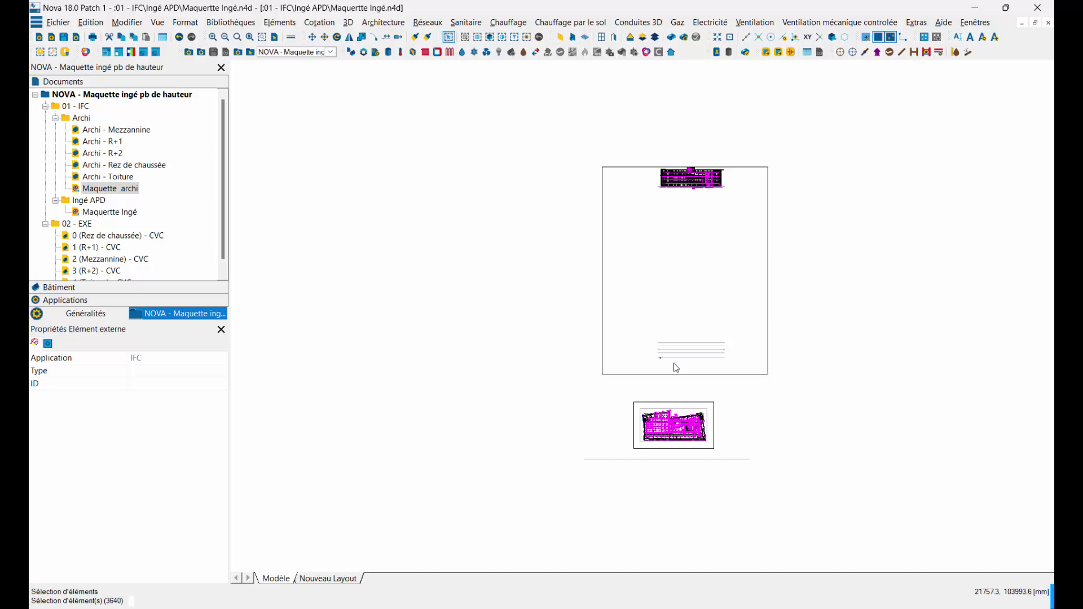
Select the level lines left behind in the section view and inspect how the moved networks align with the building
scroll(675, 362, up, 2)
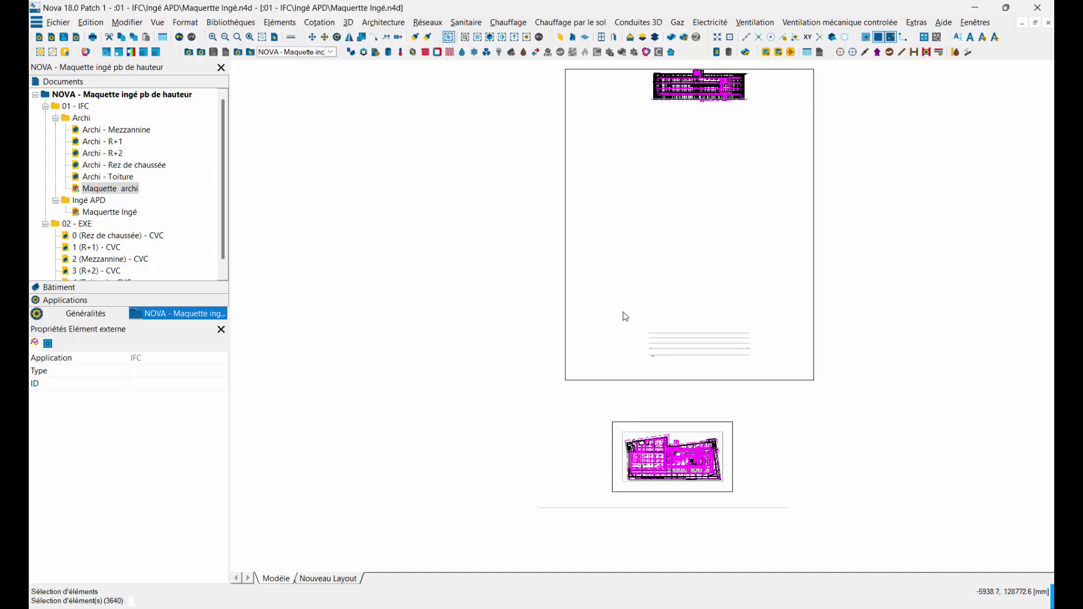
drag(625, 317, 773, 370)
middle_drag(712, 217, 678, 364)
scroll(674, 252, up, 5)
scroll(885, 326, up, 2)
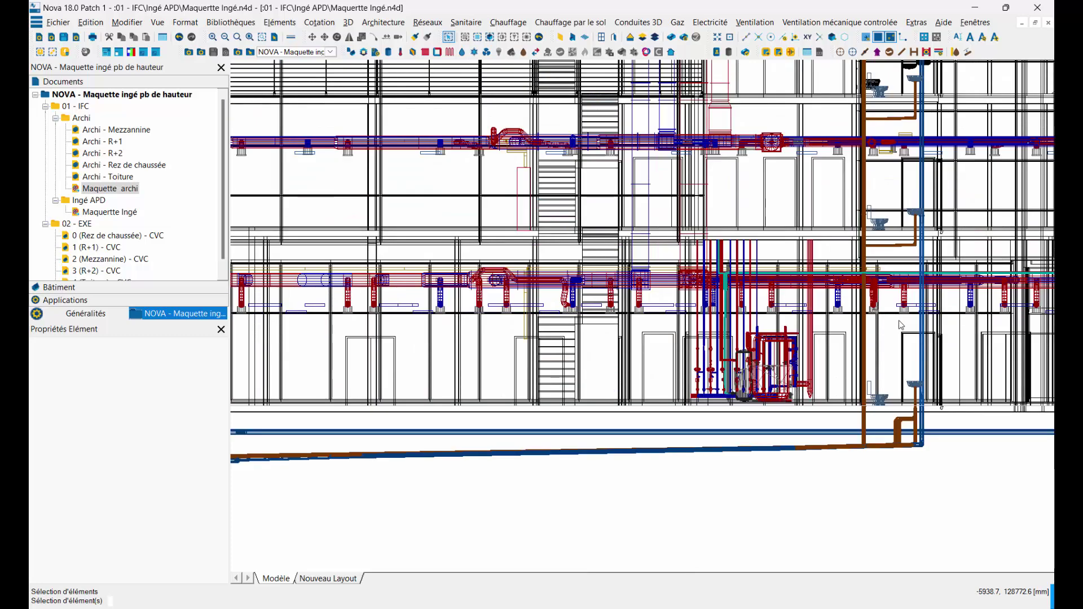
scroll(576, 255, down, 3)
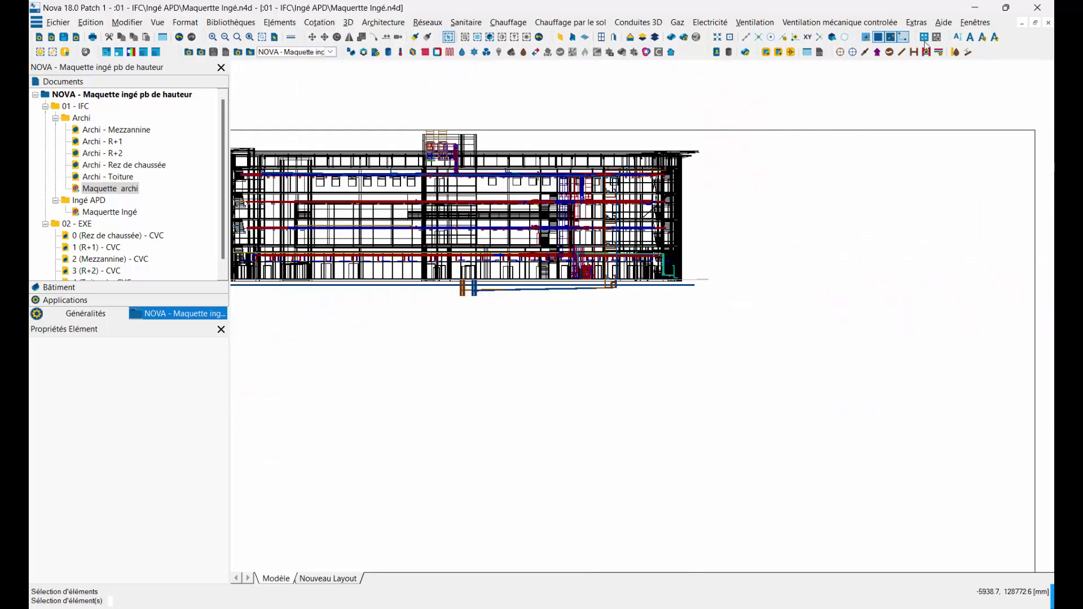
Close the Maquertte Ingé drawing and save its changes
click(1048, 24)
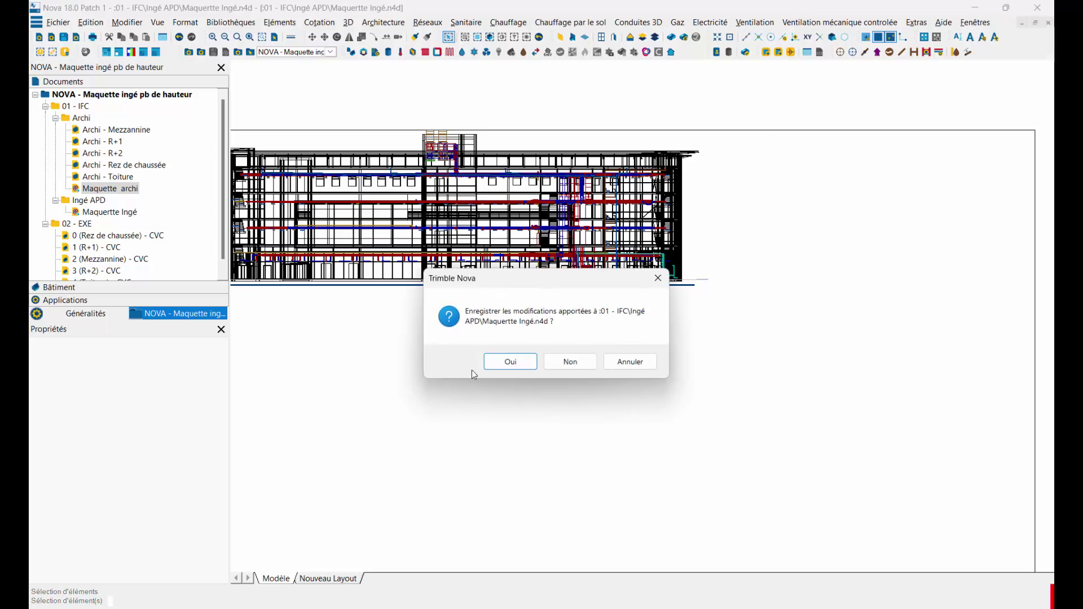
click(522, 365)
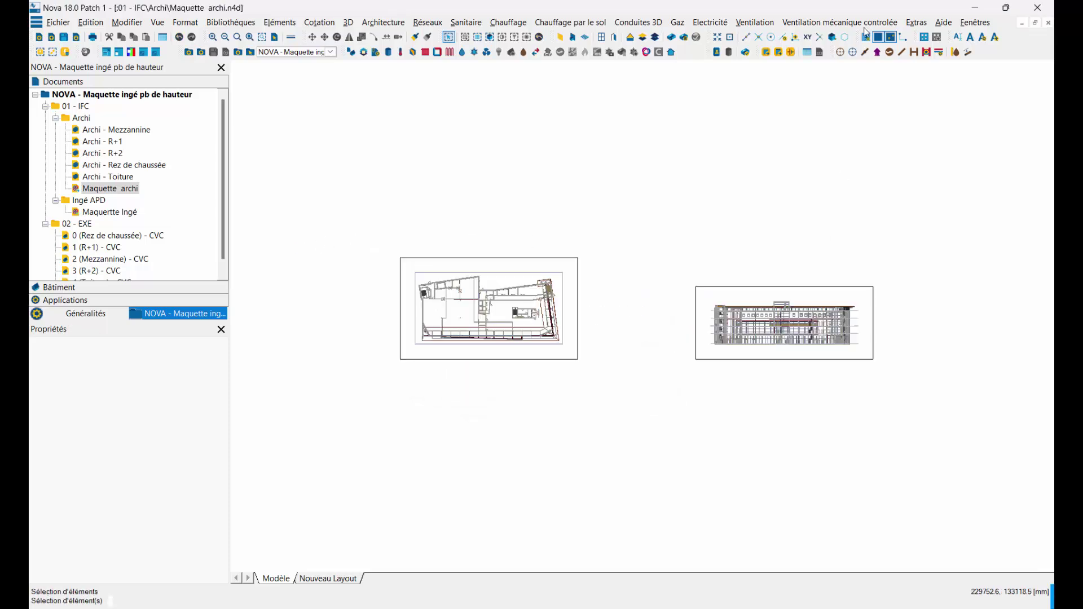
Close the Maquette archi drawing with its changes saved, and open the 0 (Rez de chaussée) - CVC drawing
click(1048, 23)
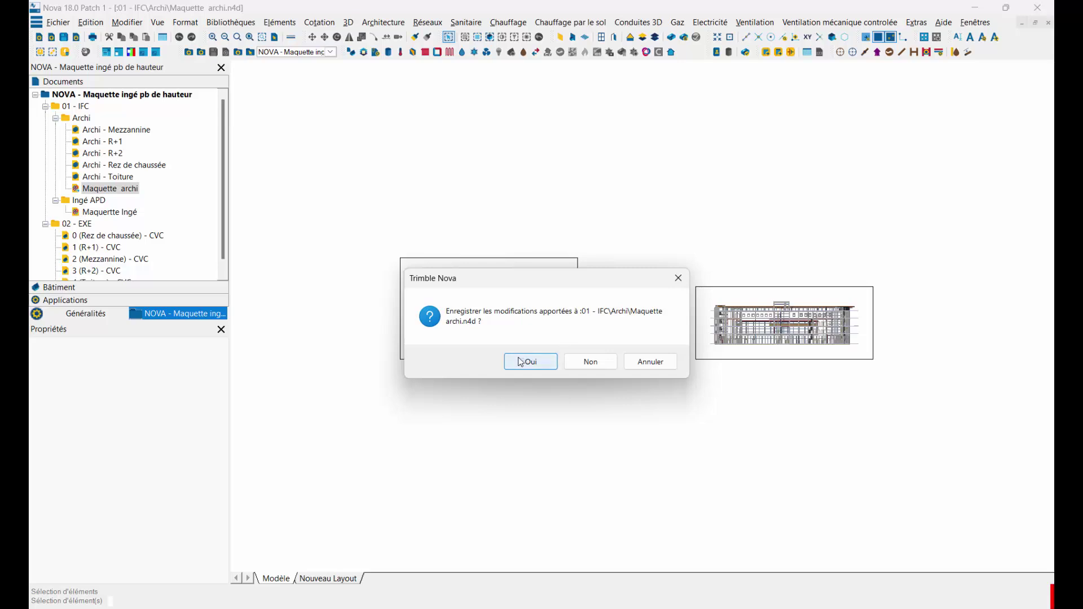
click(533, 363)
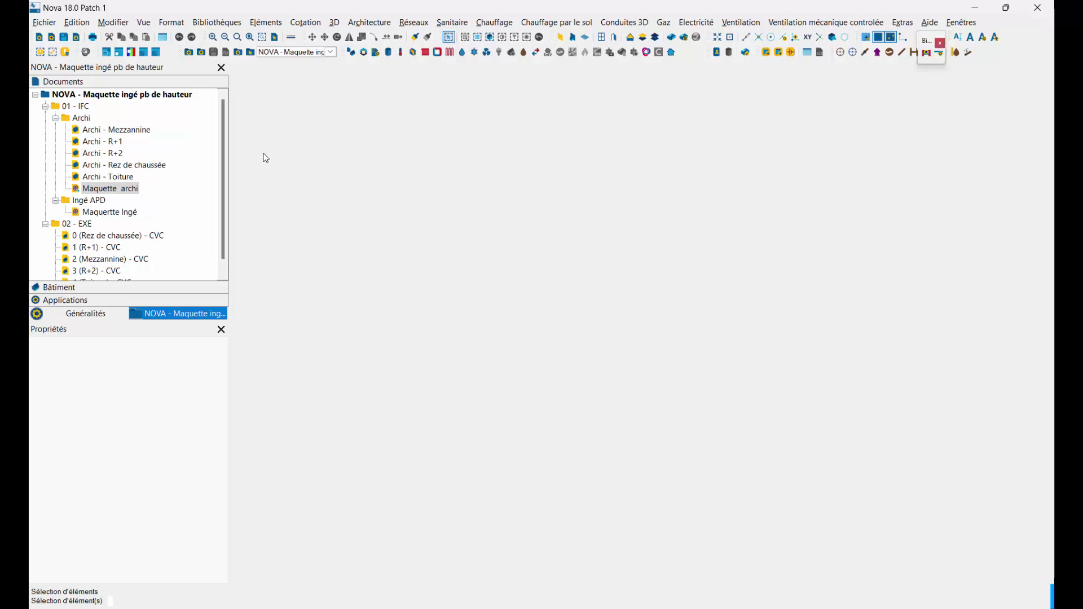
click(91, 196)
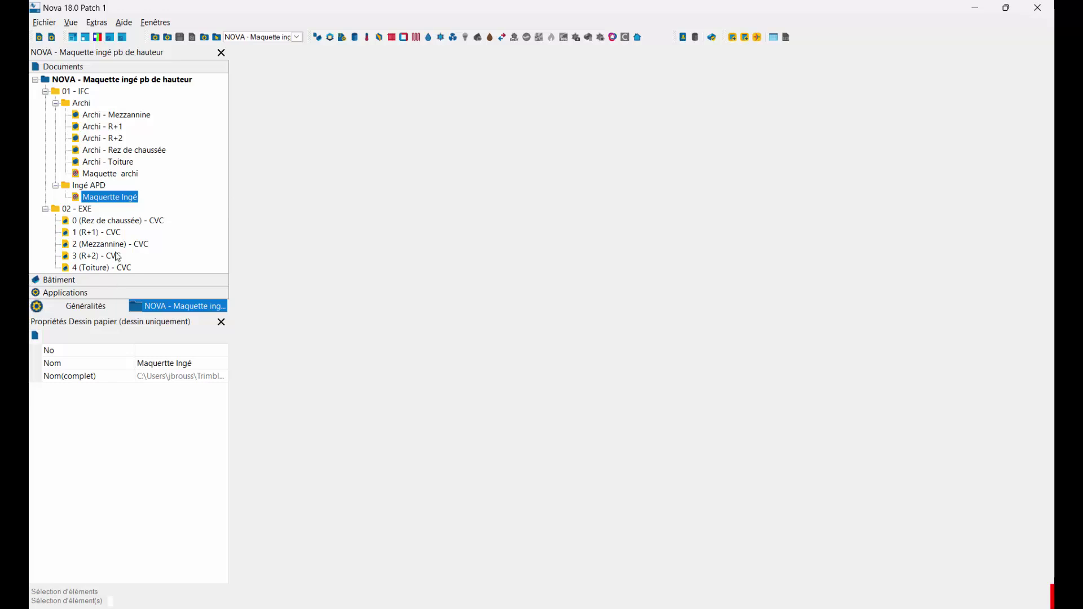
double_click(111, 222)
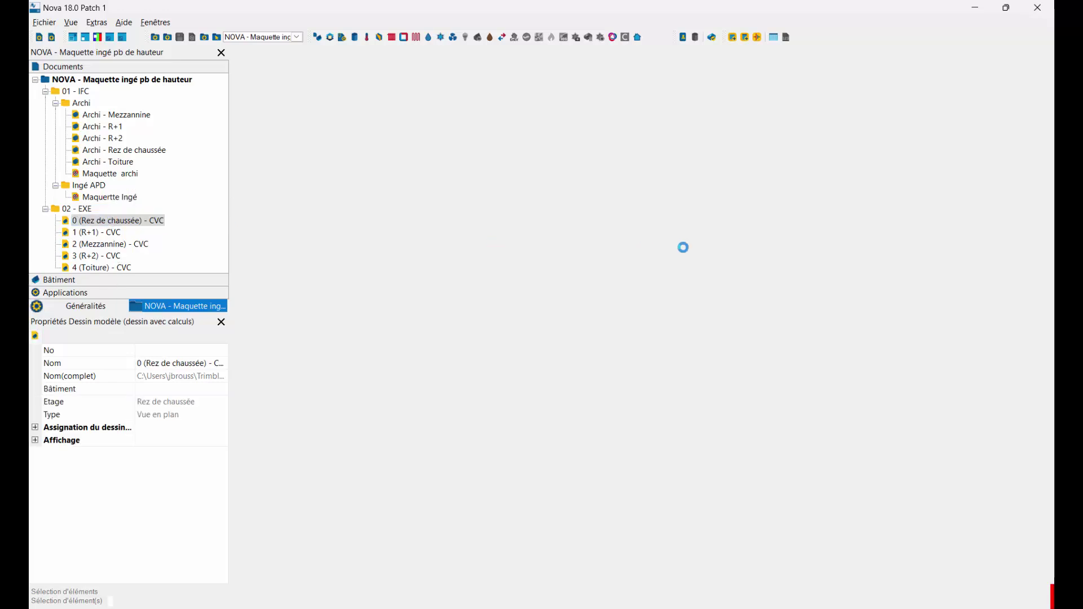
Create a 1:50 section view looking through the whole ground-floor plan from below it, and place it above the plan
scroll(683, 247, down, 2)
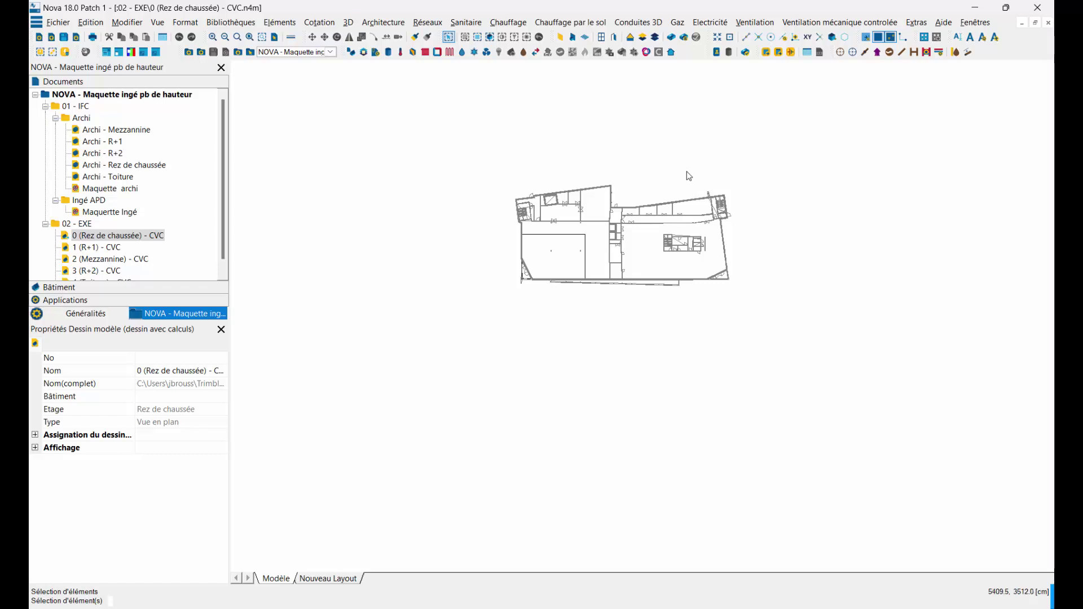
drag(674, 304, 752, 194)
right_drag(752, 195, 751, 293)
click(478, 303)
click(766, 317)
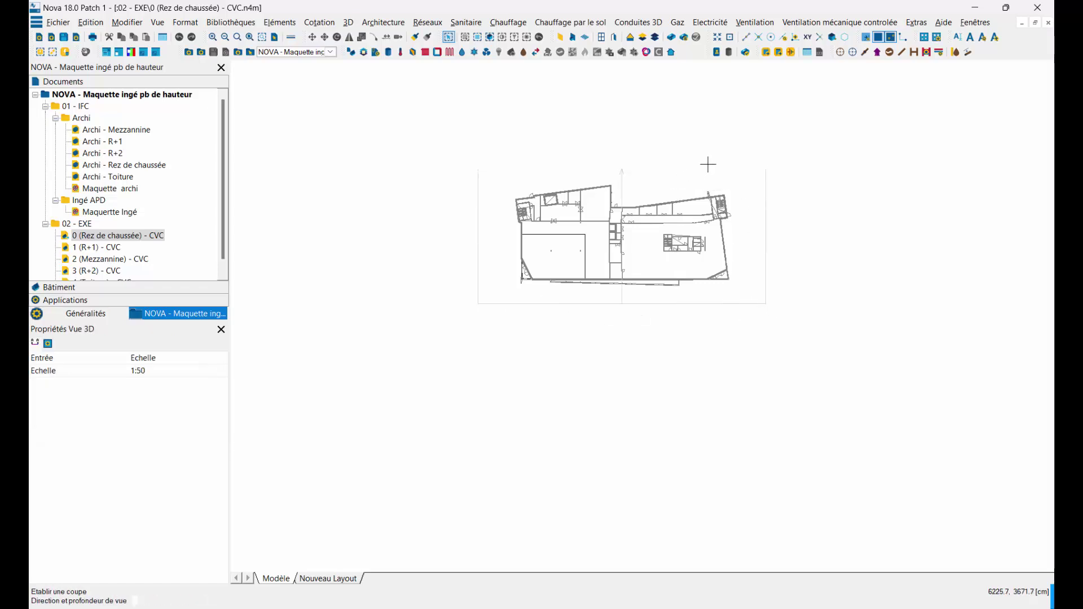
click(707, 166)
click(688, 212)
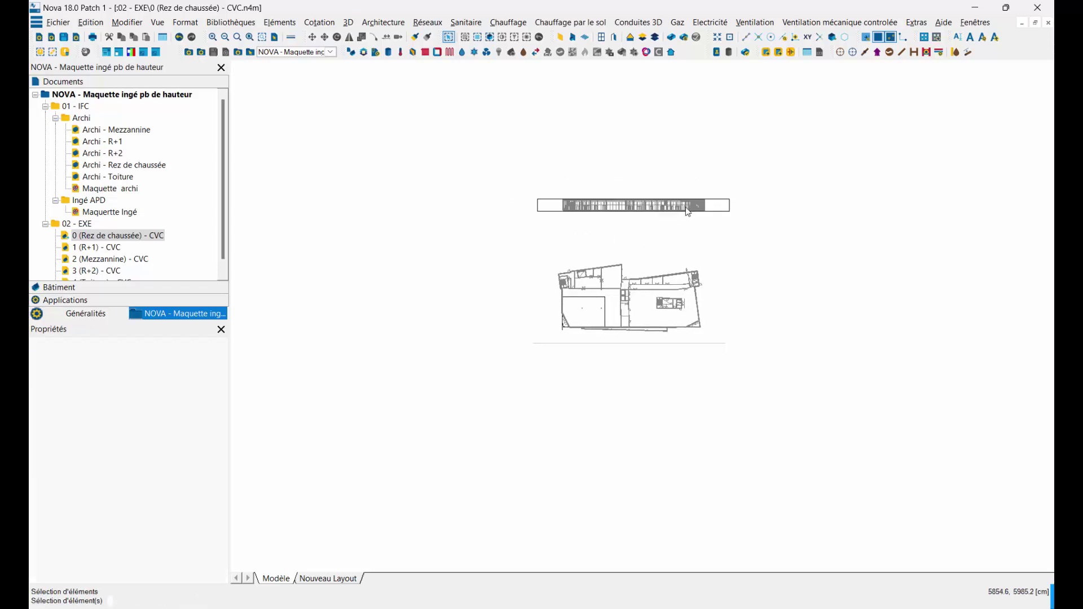
Enlarge the section view's frame upward and downward around the ground-floor section
double_click(729, 200)
click(724, 168)
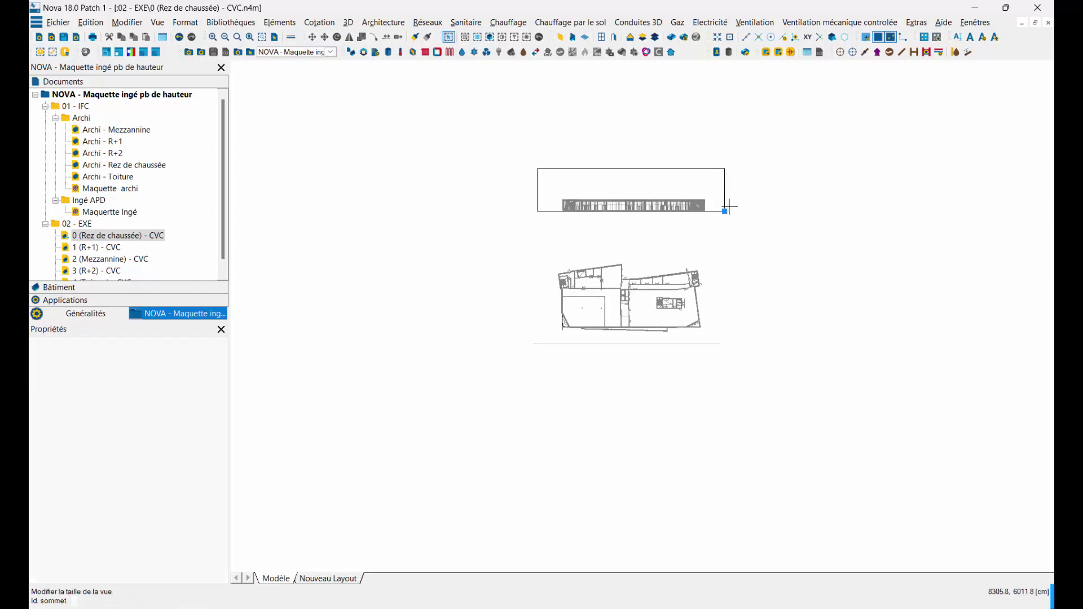
click(707, 237)
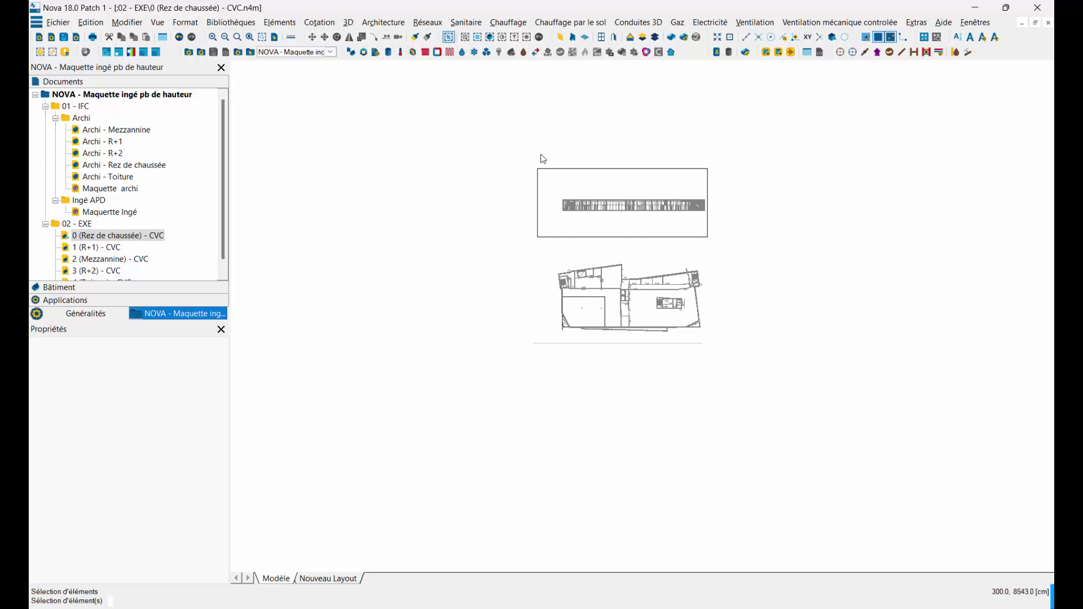
Add the project drawing Maquertte Ingé as a reference of the ground-floor CVC drawing
right_click(503, 150)
click(534, 186)
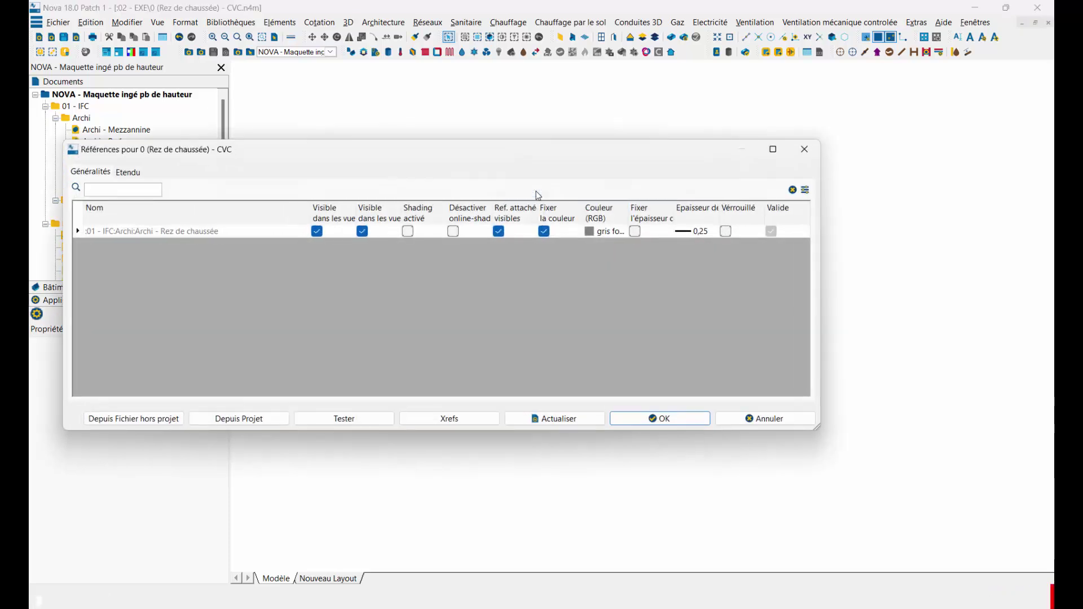
click(239, 419)
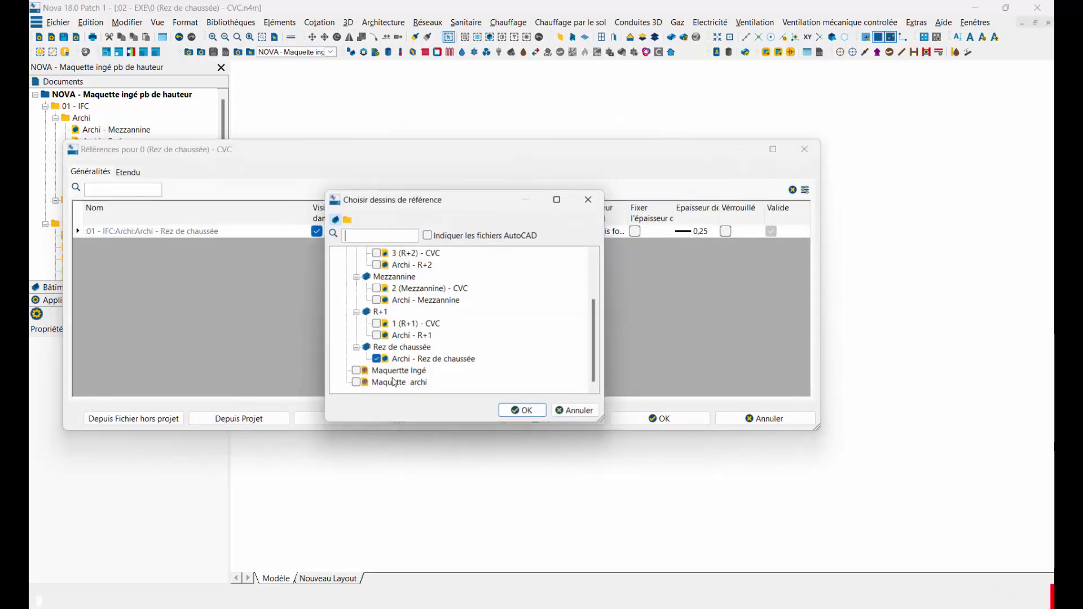
click(357, 371)
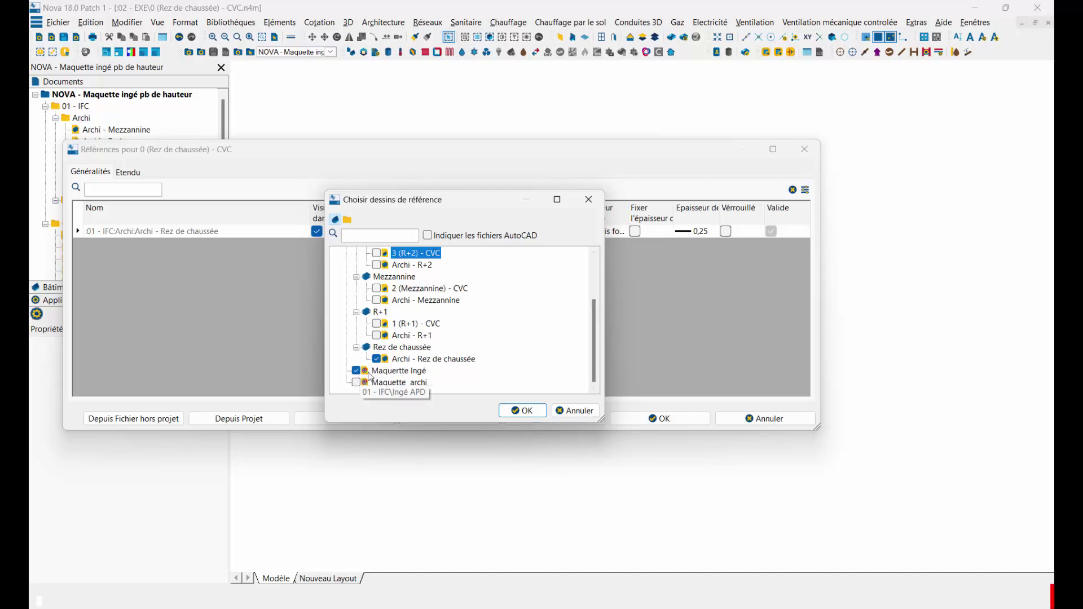
click(522, 410)
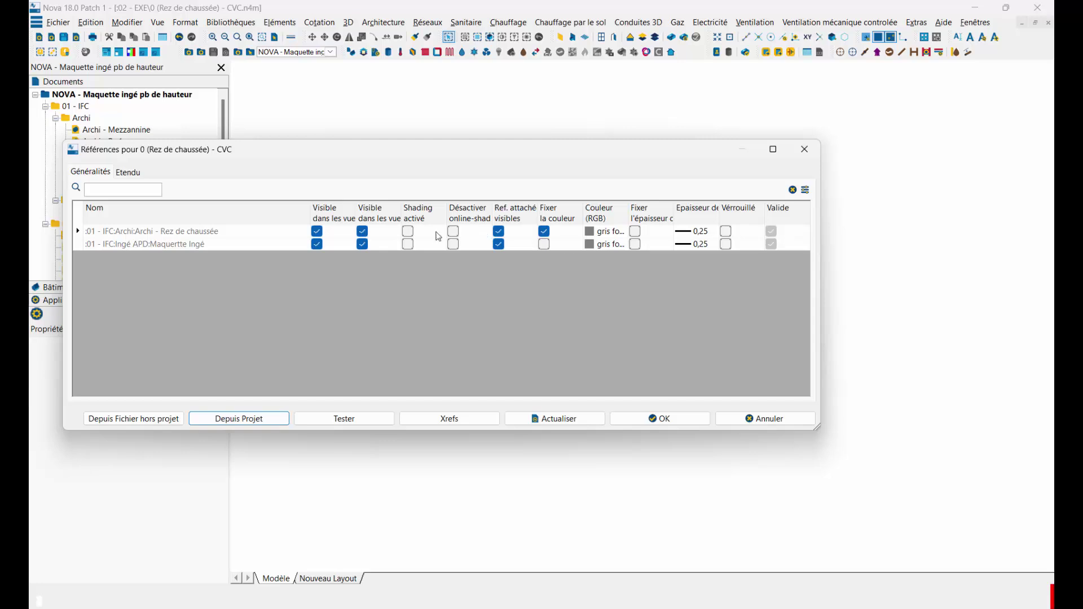
Fix the Maquertte Ingé reference's colour to blue (bleu) and apply the reference settings
click(543, 243)
click(630, 243)
click(635, 244)
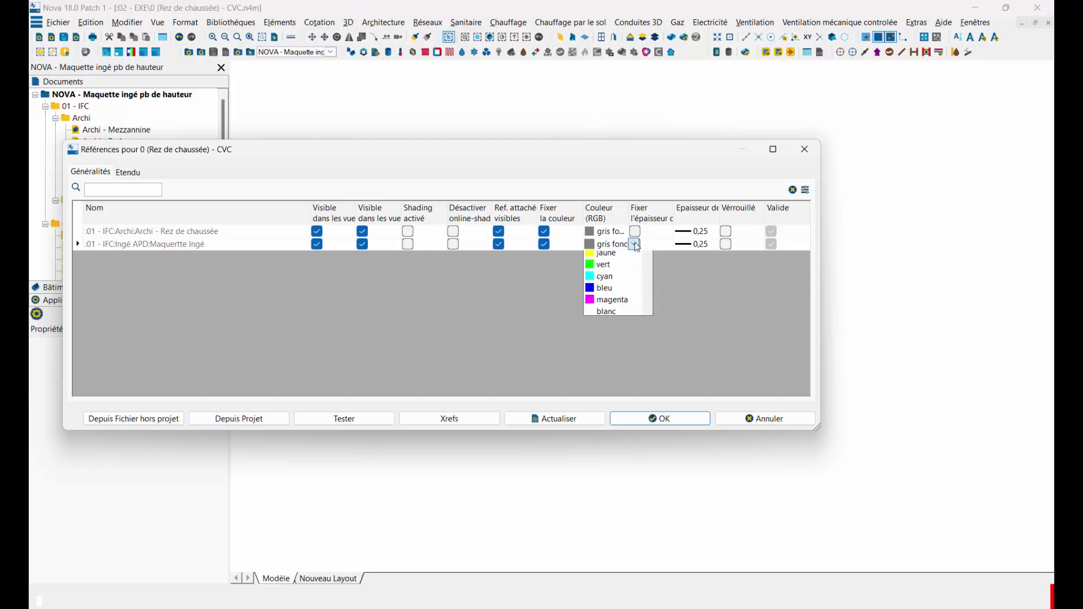
click(599, 287)
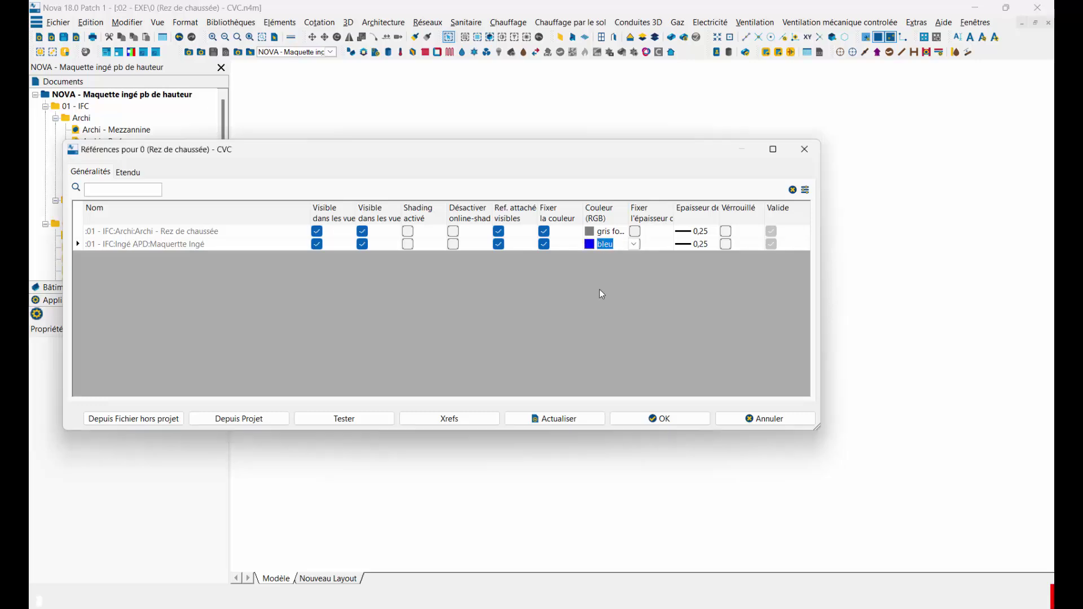
click(583, 418)
click(654, 418)
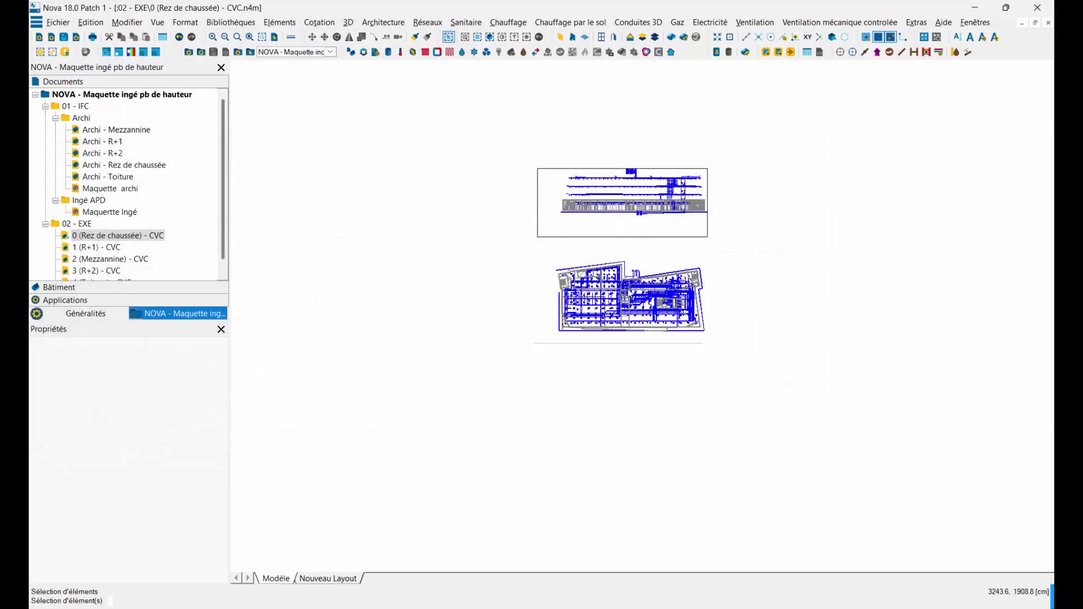
Extend the section view's frame upward to include the rooftop equipment above the highest networks
click(709, 168)
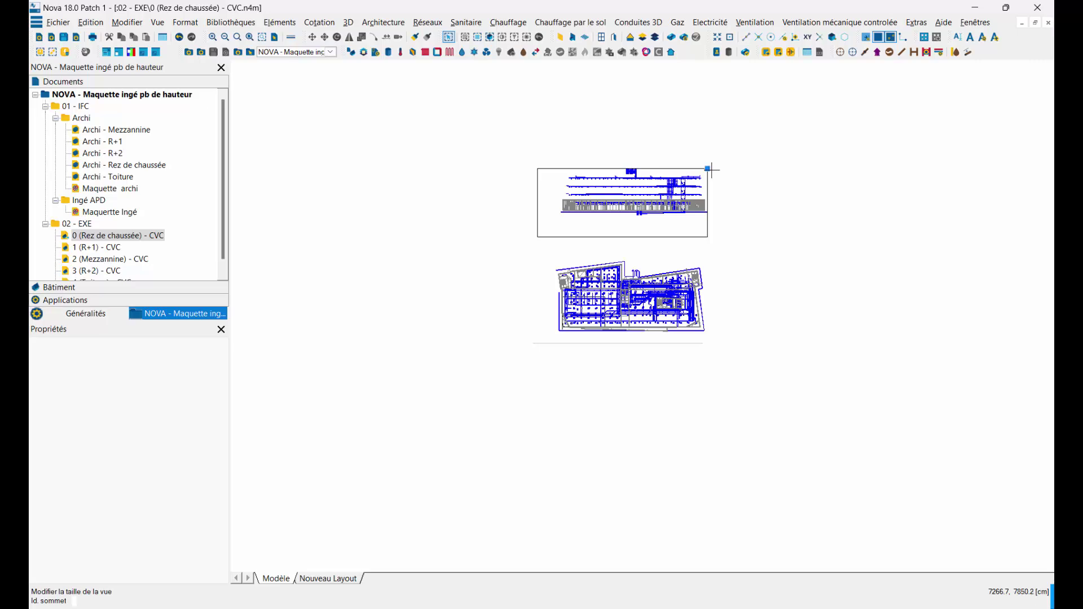
scroll(669, 167, up, 3)
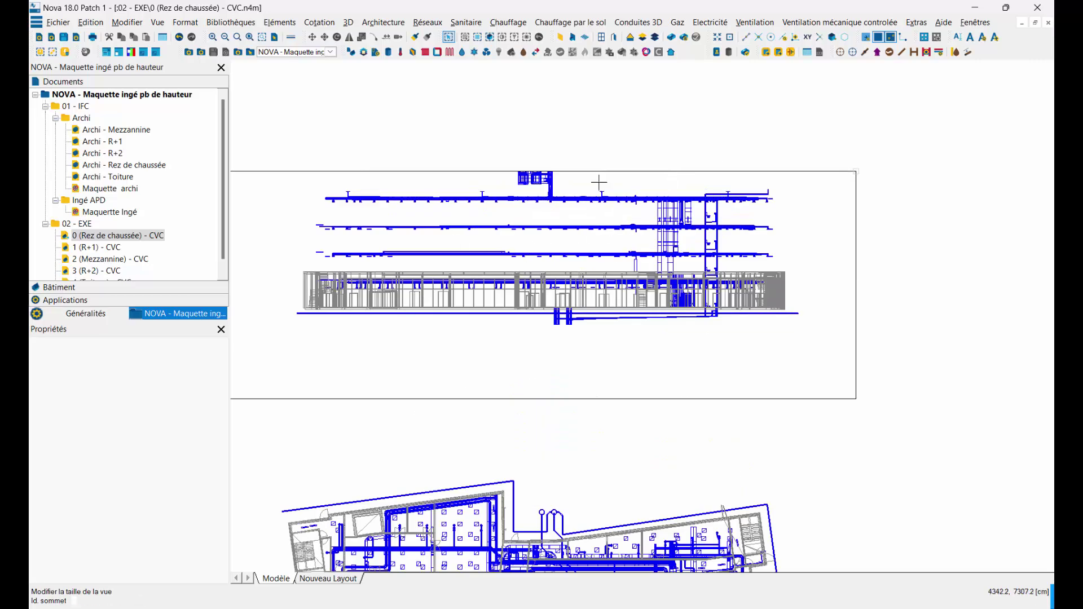
drag(855, 170, 856, 153)
middle_drag(641, 213, 647, 209)
click(861, 146)
click(861, 128)
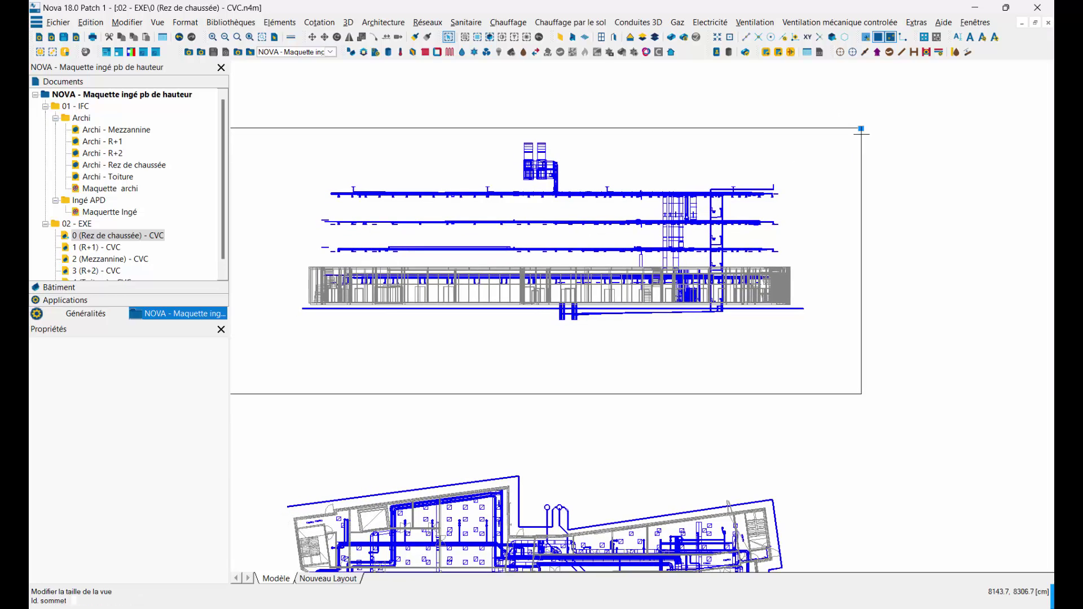
scroll(575, 234, down, 3)
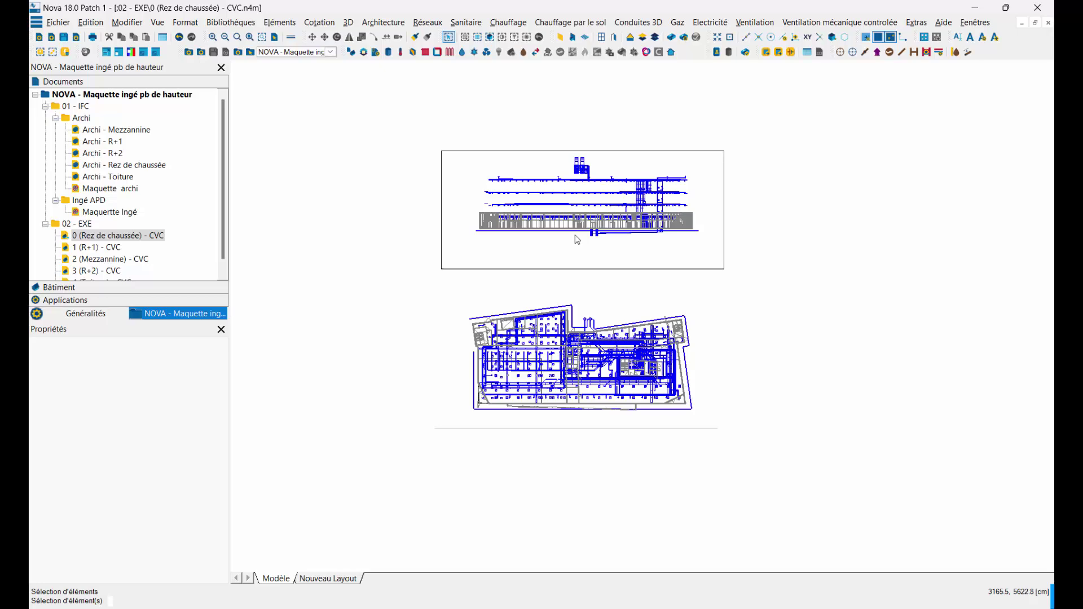
Create a standard XY view of the whole ground-floor plan at scale 1:50 and angle 0°, placed beside the original plan
scroll(576, 402, up, 3)
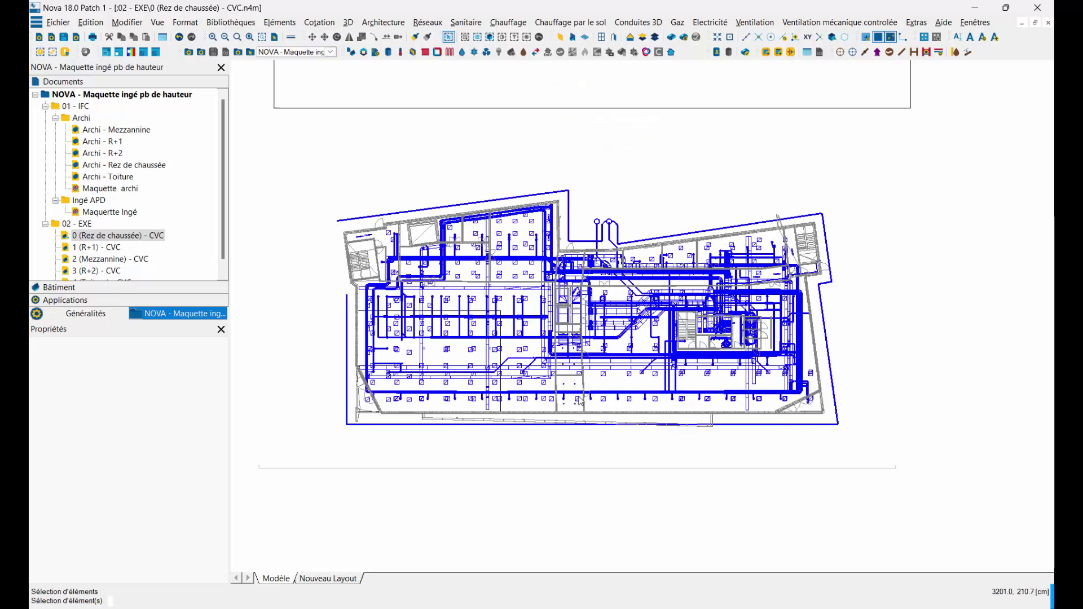
scroll(602, 380, down, 3)
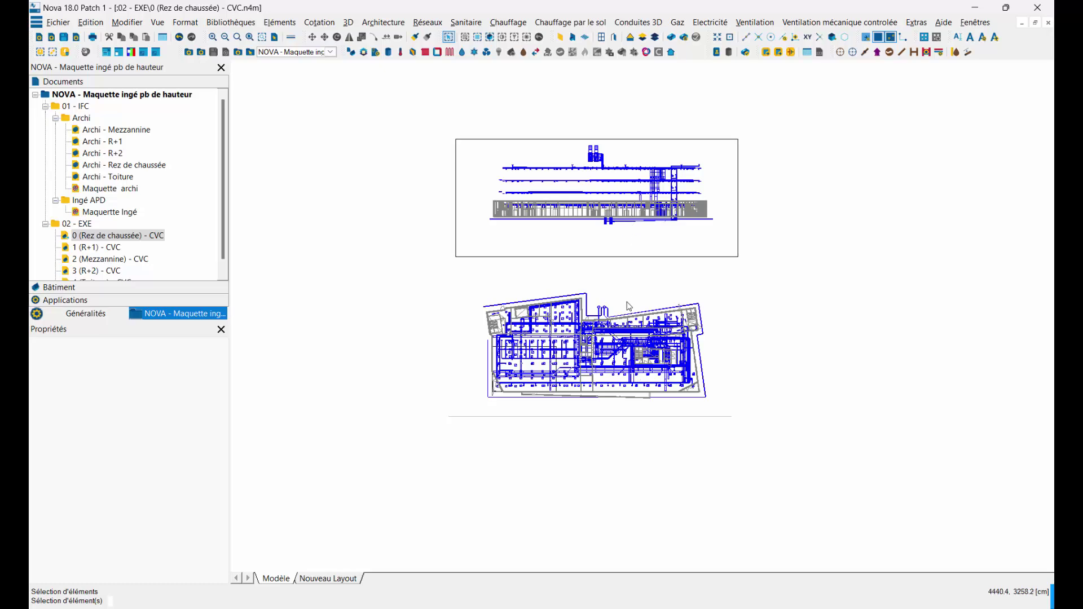
scroll(628, 359, down, 2)
scroll(589, 329, up, 4)
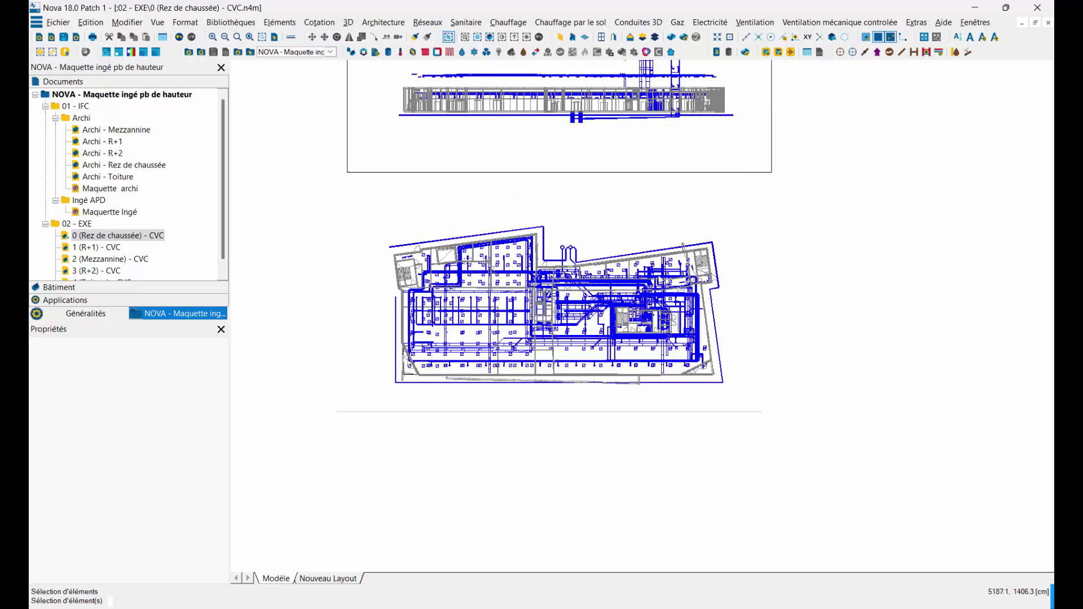
scroll(393, 319, up, 3)
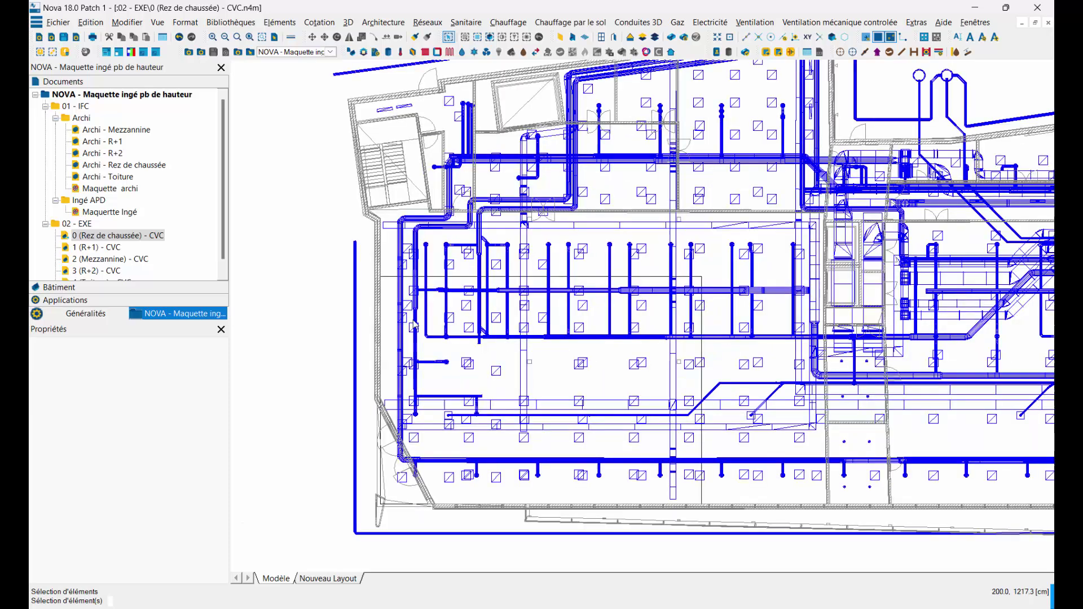
scroll(590, 313, down, 6)
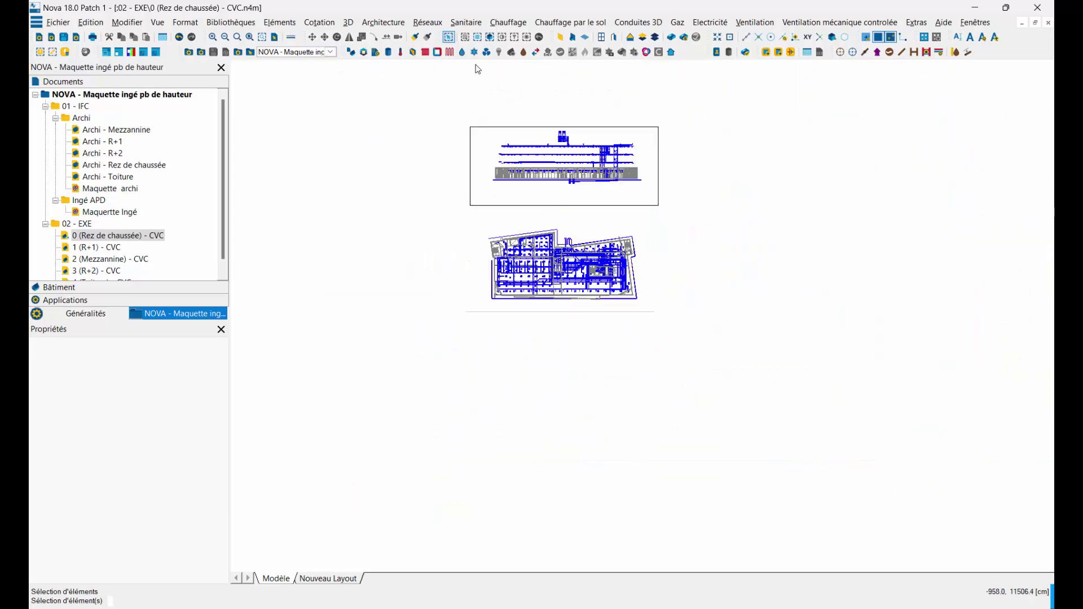
click(348, 22)
mouse_move(364, 55)
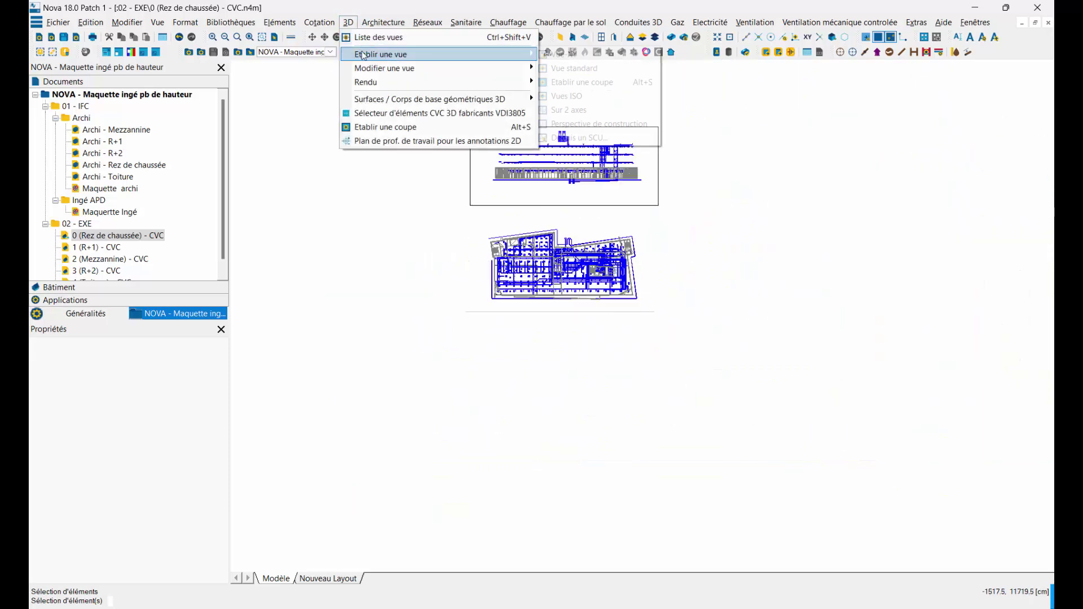
click(569, 54)
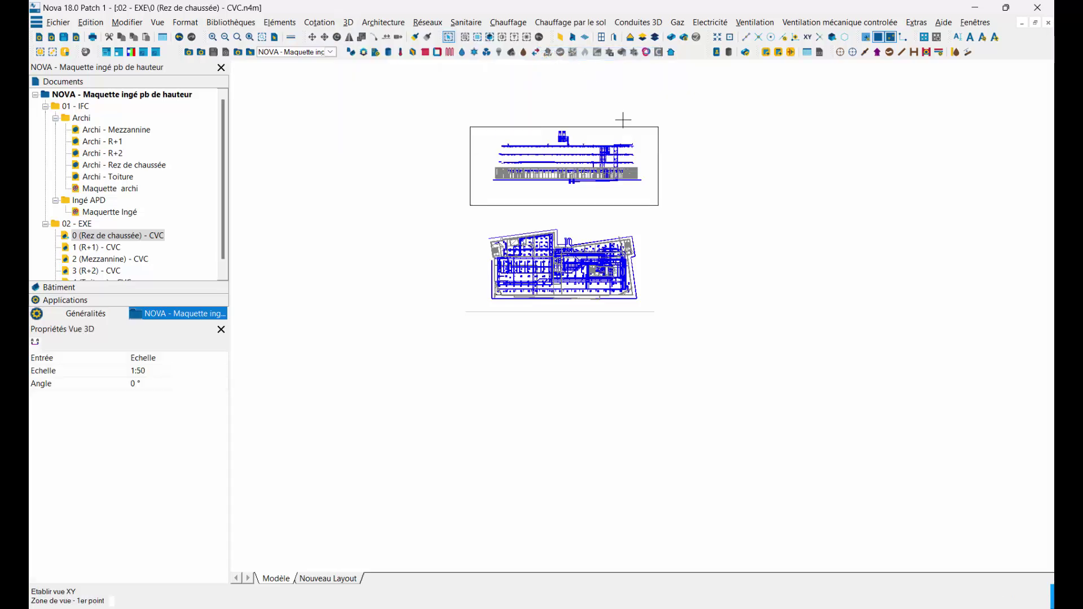
click(481, 307)
click(645, 217)
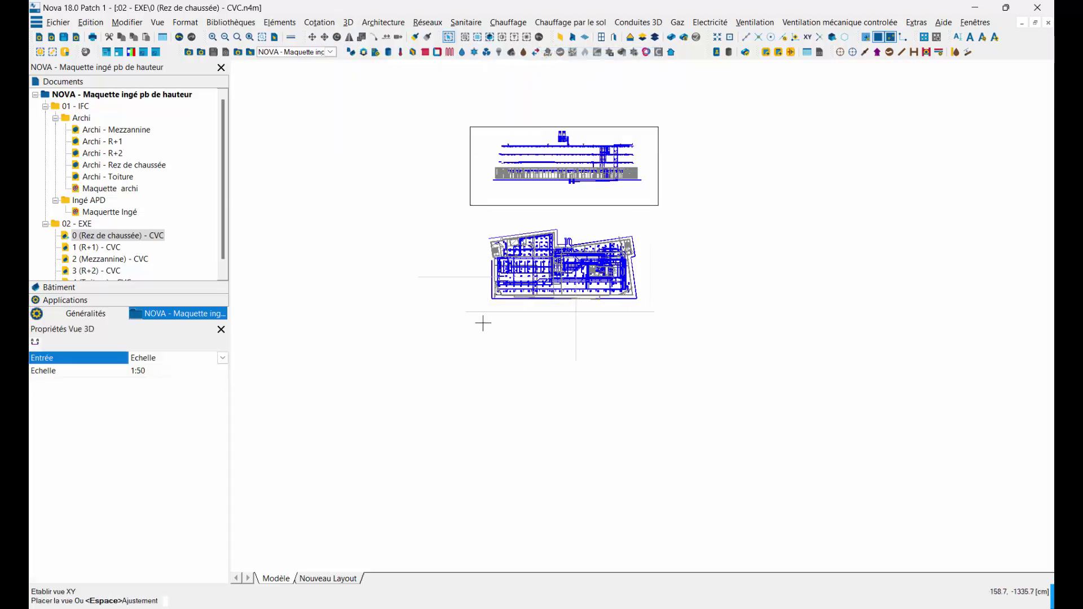
click(493, 259)
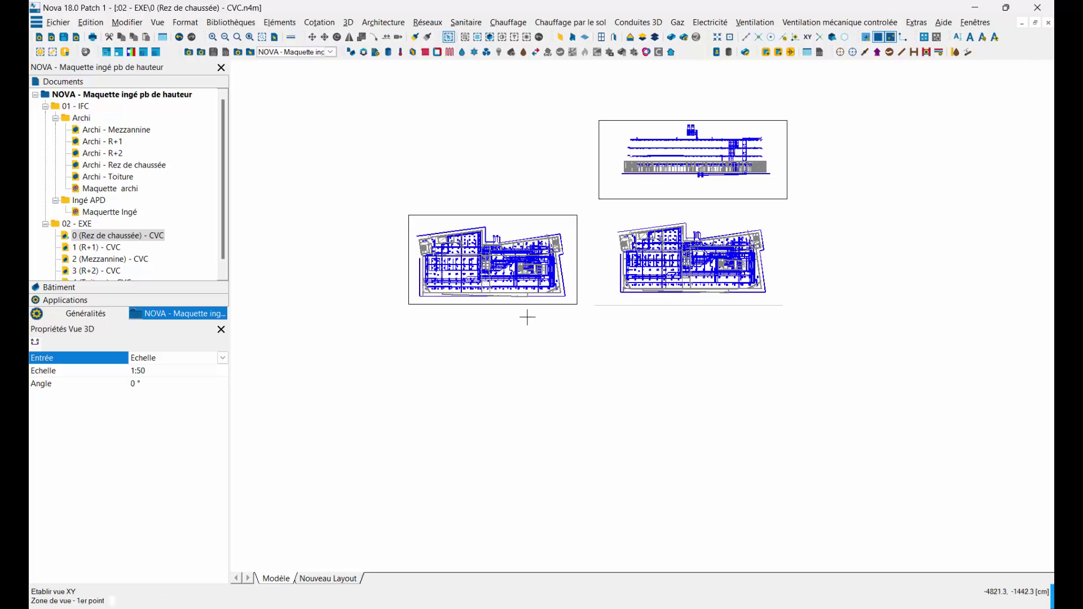
Limit the new plan view's depth to the ground floor, from just below its floor to its top edge in the section
scroll(485, 249, up, 2)
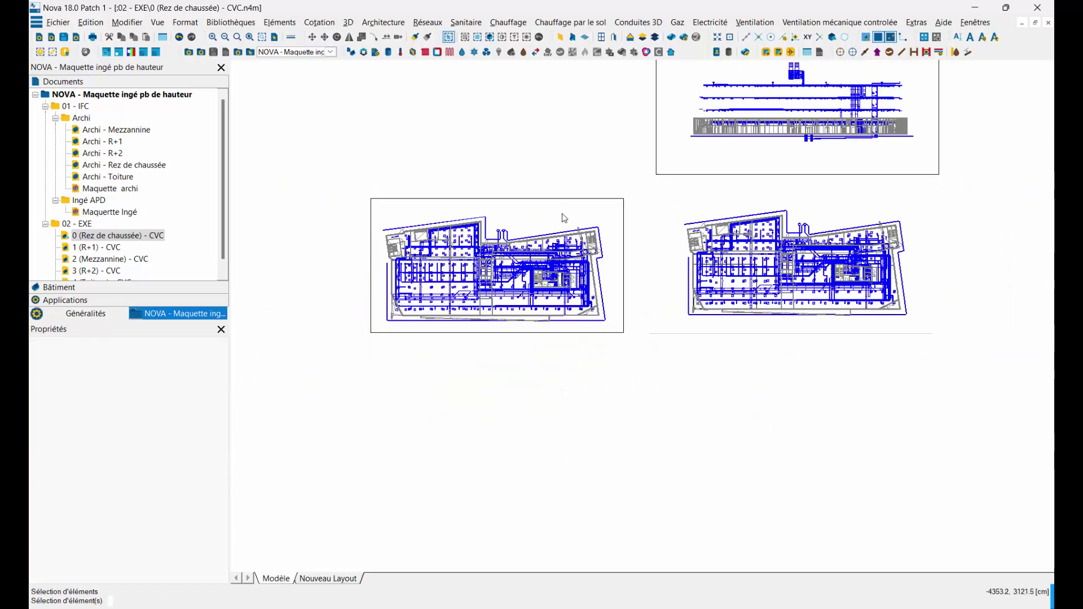
right_click(563, 203)
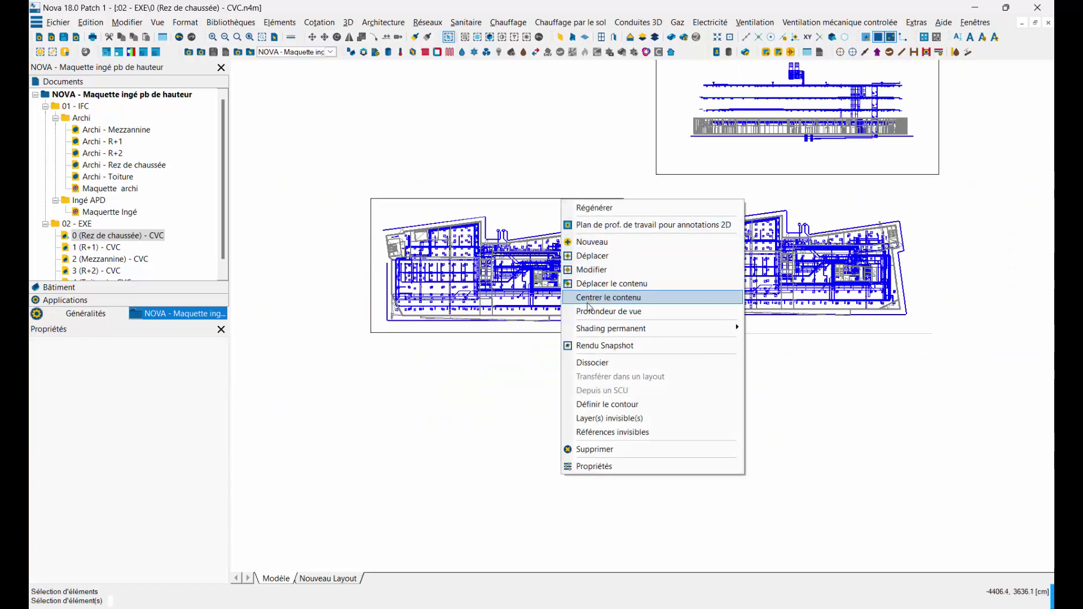
click(588, 311)
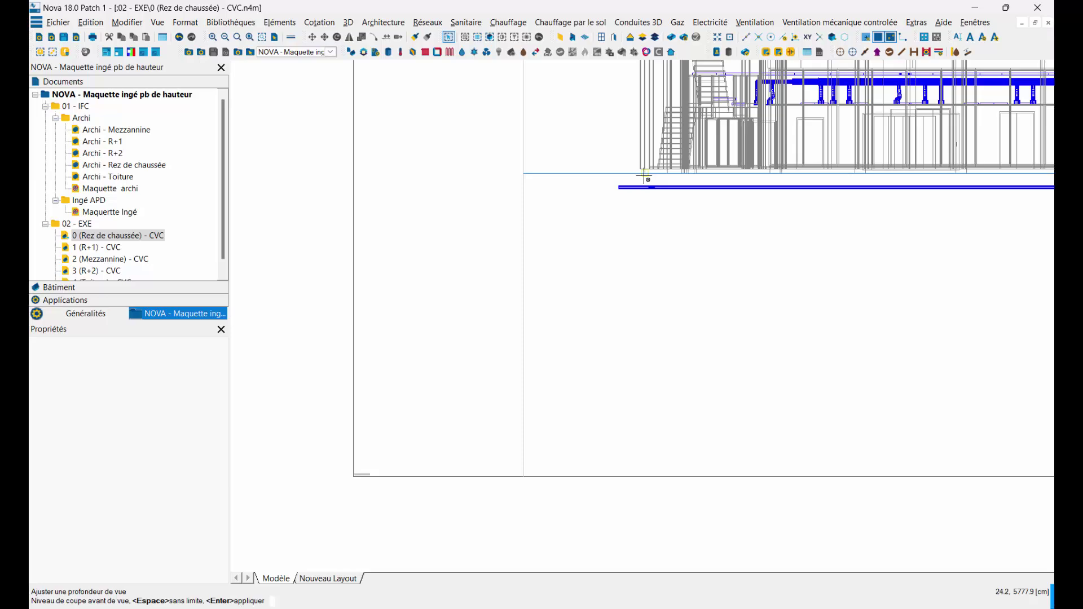
click(644, 177)
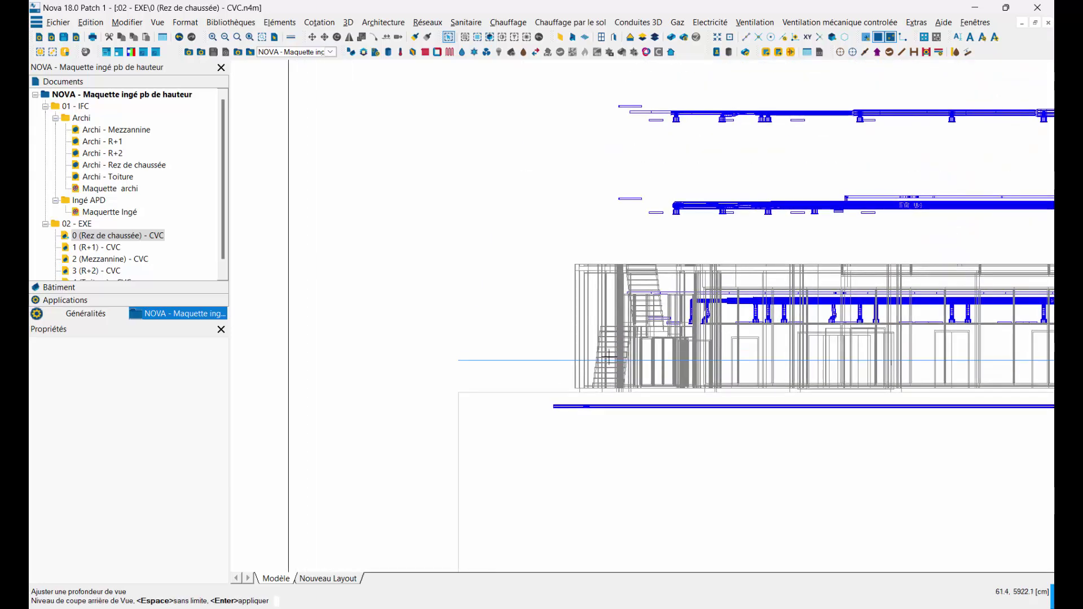
click(575, 264)
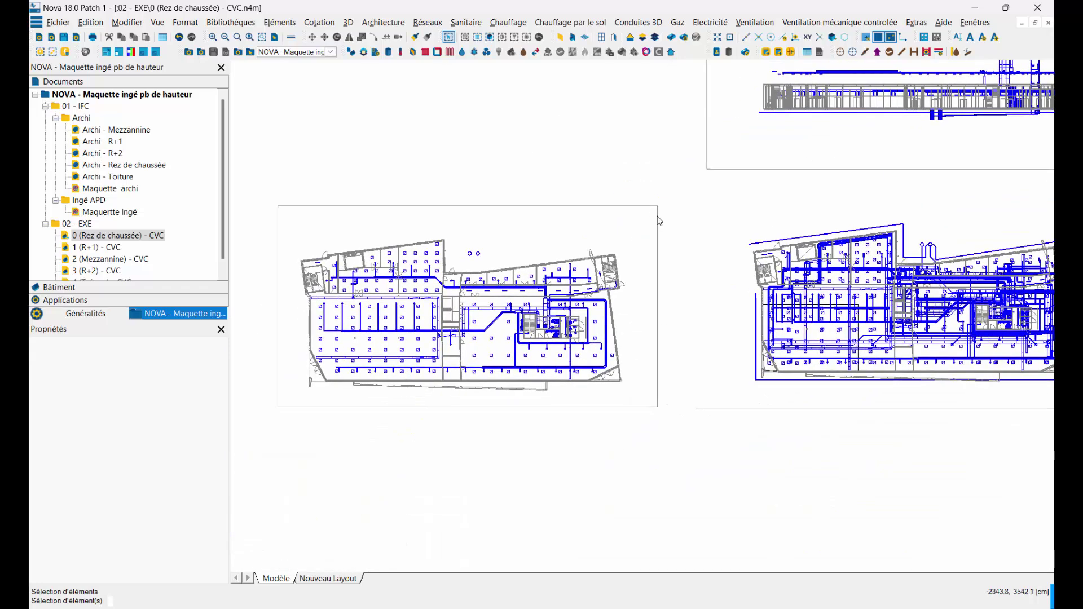
scroll(662, 246, down, 1)
middle_drag(666, 250, 631, 250)
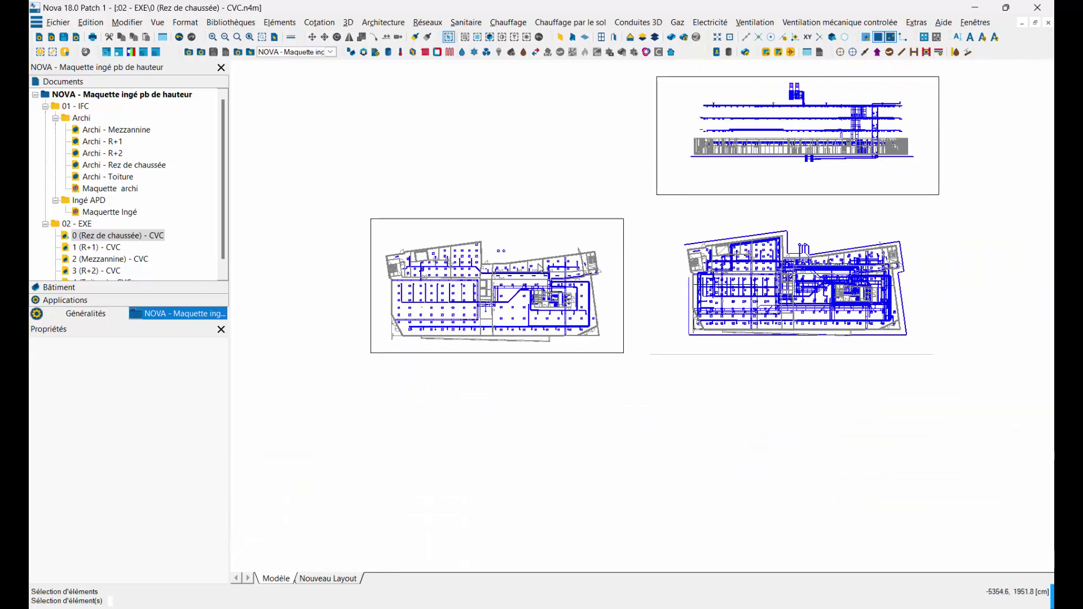
Examine the ventilation networks and air terminals in the depth-limited ground-floor plan against the original plan
scroll(410, 293, up, 1)
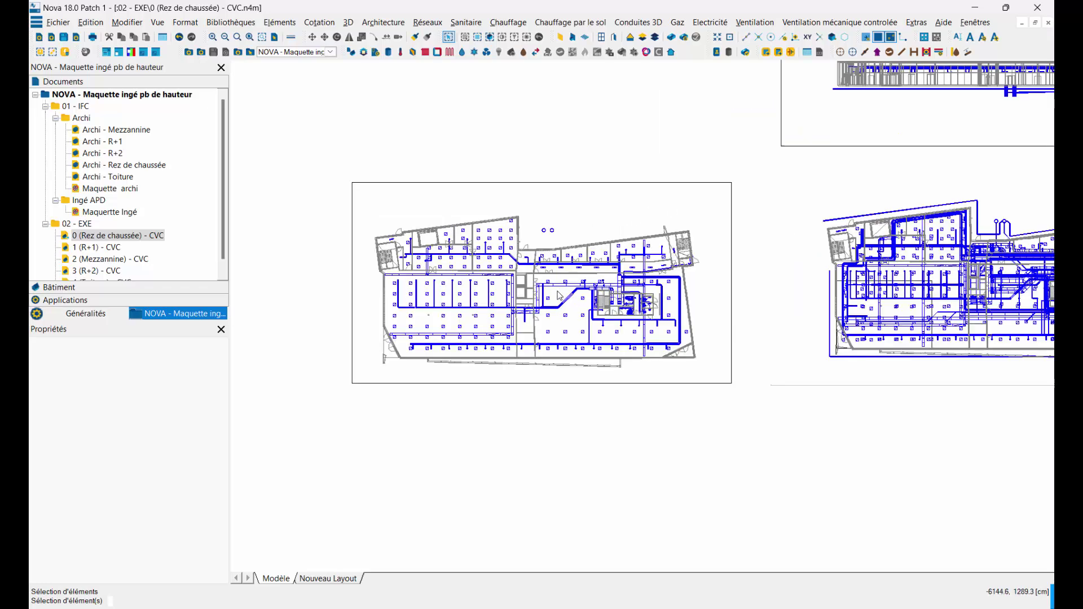
scroll(480, 313, up, 2)
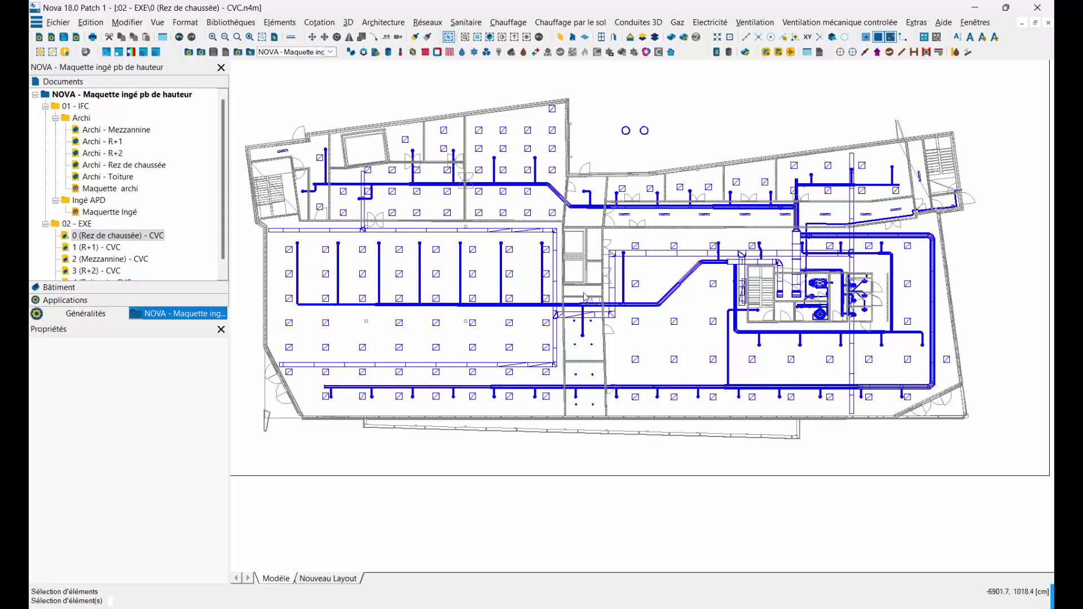
scroll(729, 198, down, 2)
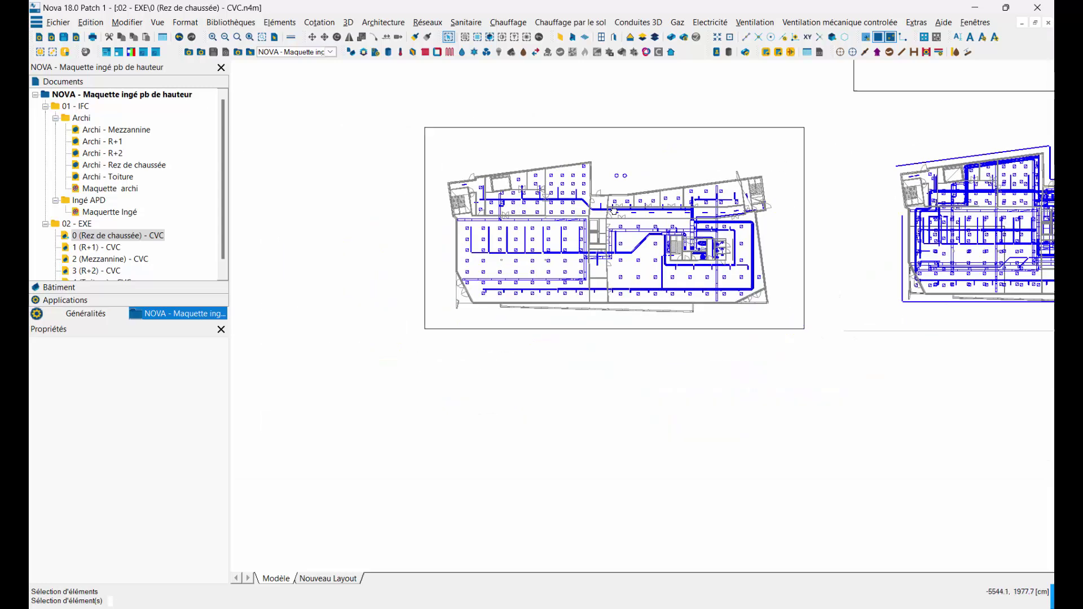
scroll(525, 221, down, 1)
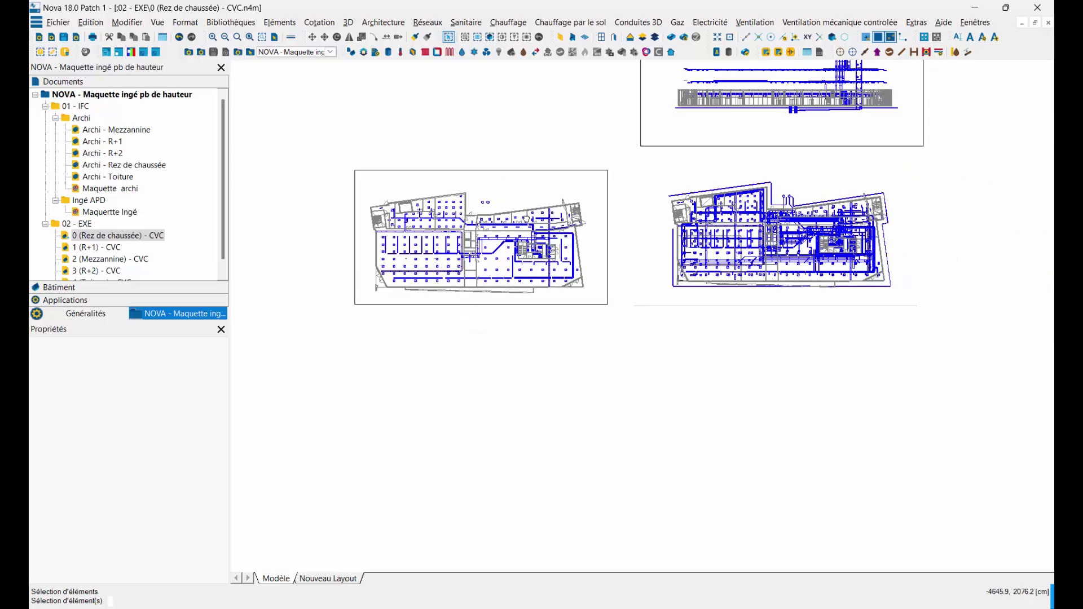
scroll(404, 242, up, 3)
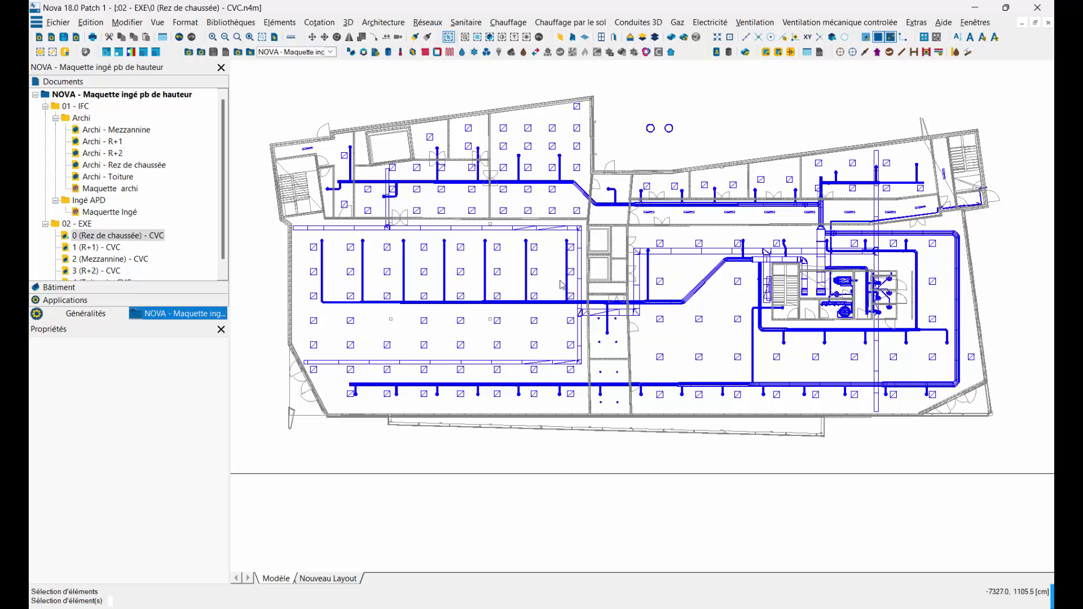
scroll(542, 300, down, 3)
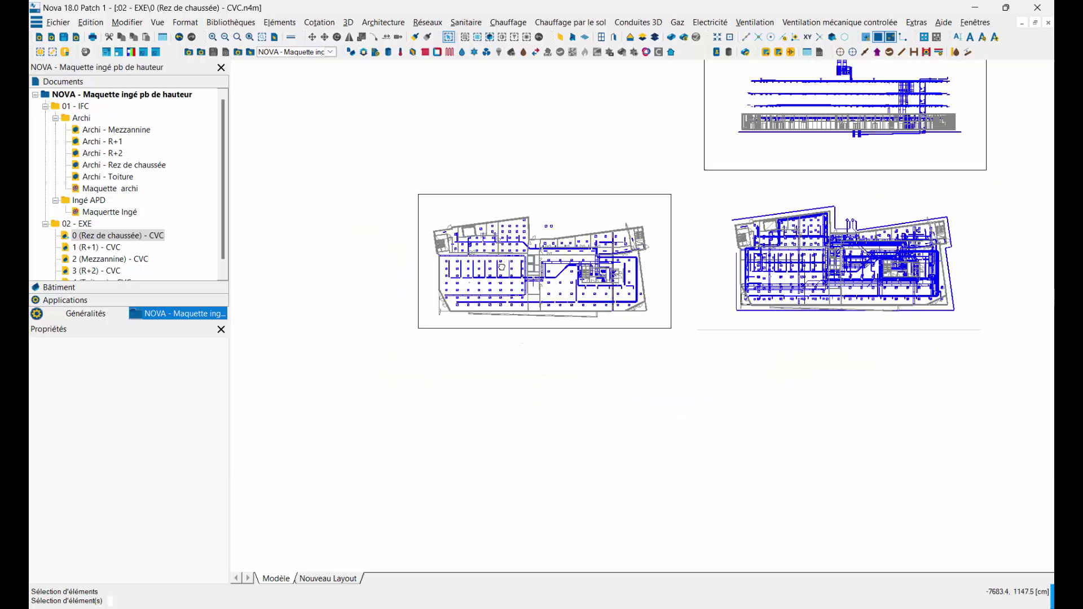
scroll(495, 338, up, 2)
scroll(450, 362, down, 2)
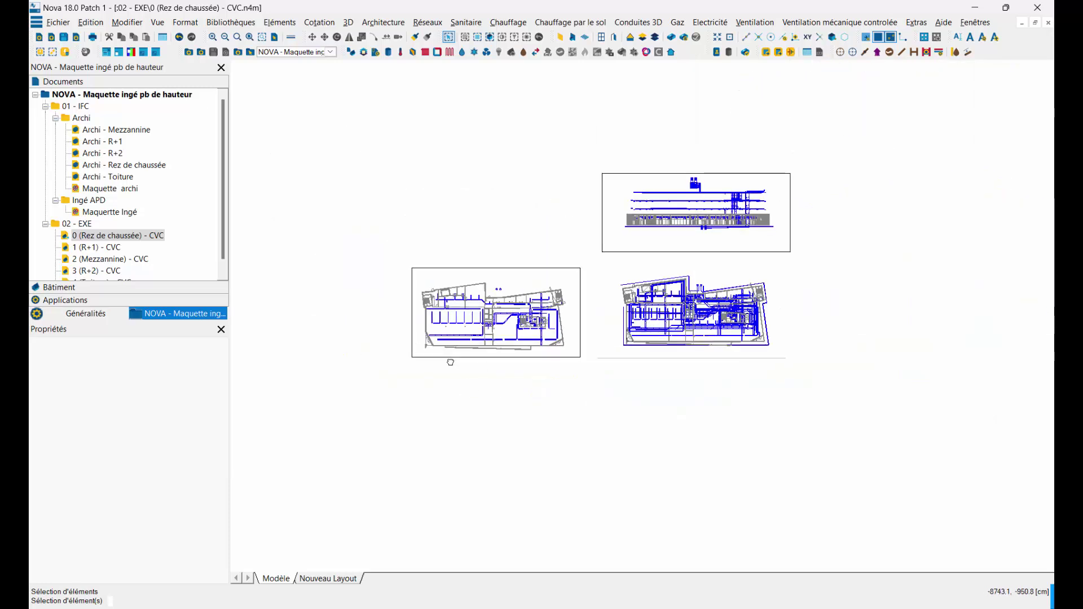
Create a new A1 landscape layout at scale 1:100 framing the depth-limited ground-floor plan view
click(326, 579)
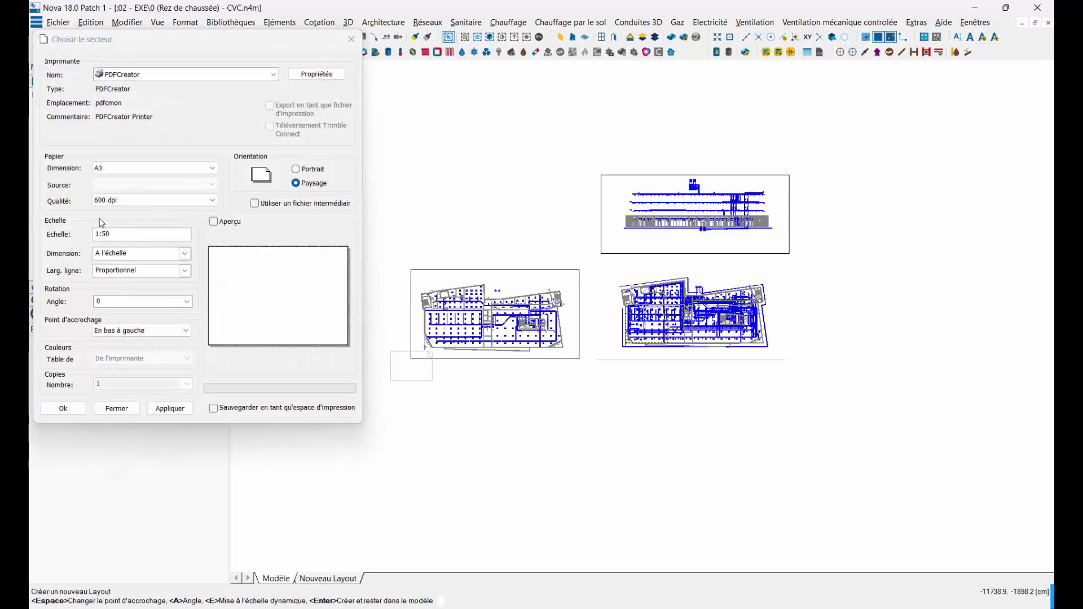
click(169, 168)
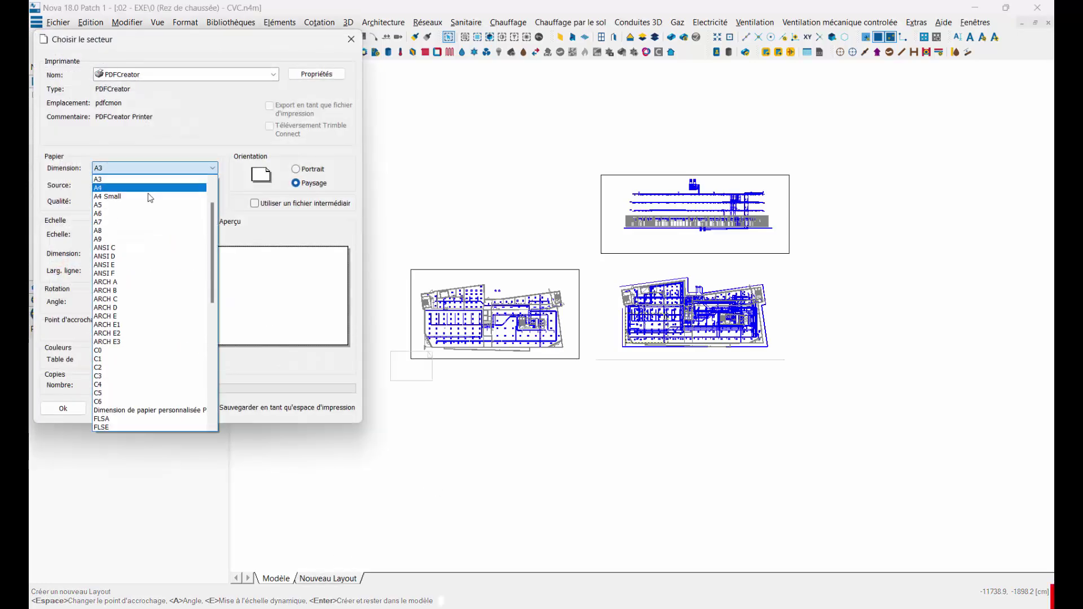
scroll(150, 197, up, 2)
click(104, 191)
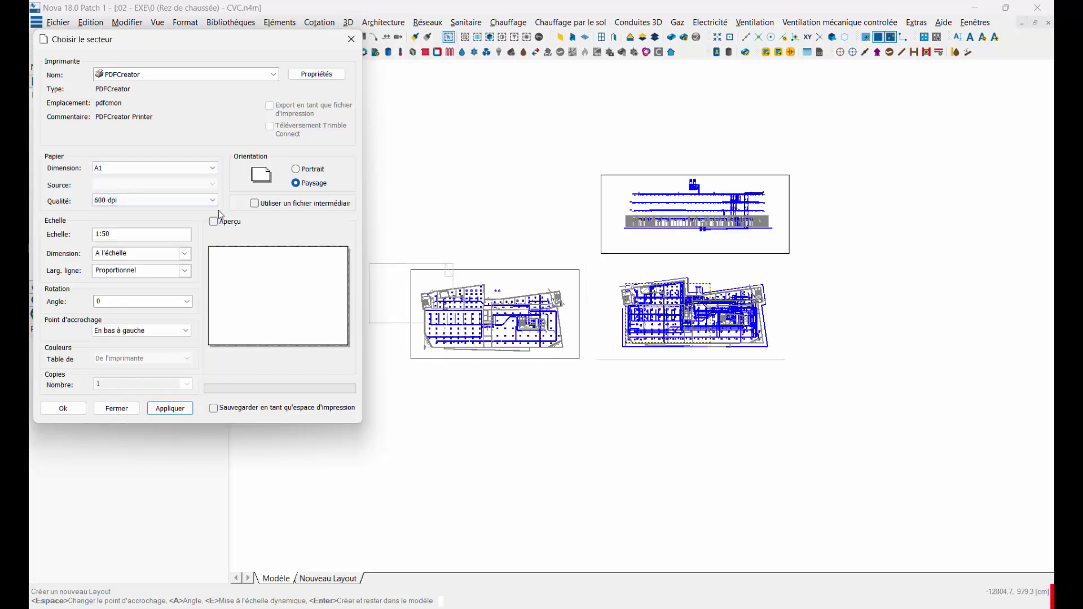
click(146, 168)
scroll(118, 189, up, 2)
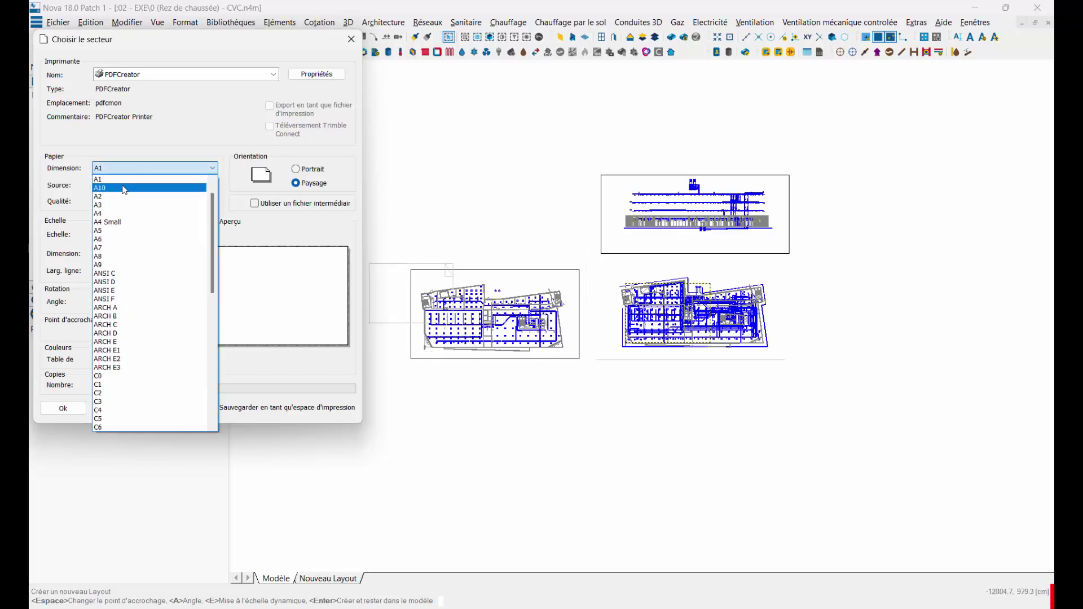
click(118, 189)
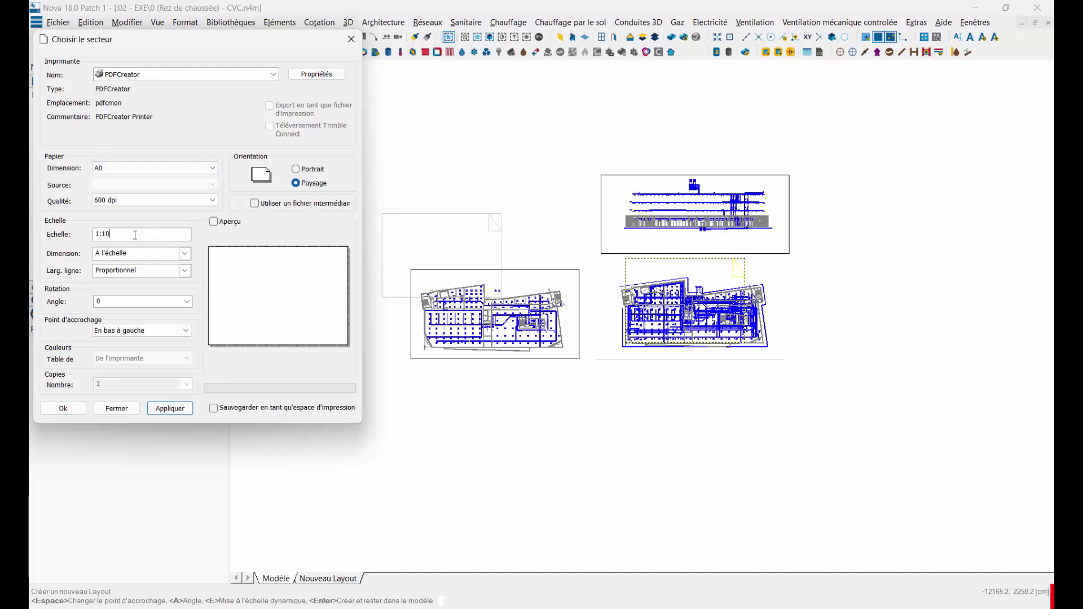
text(0)
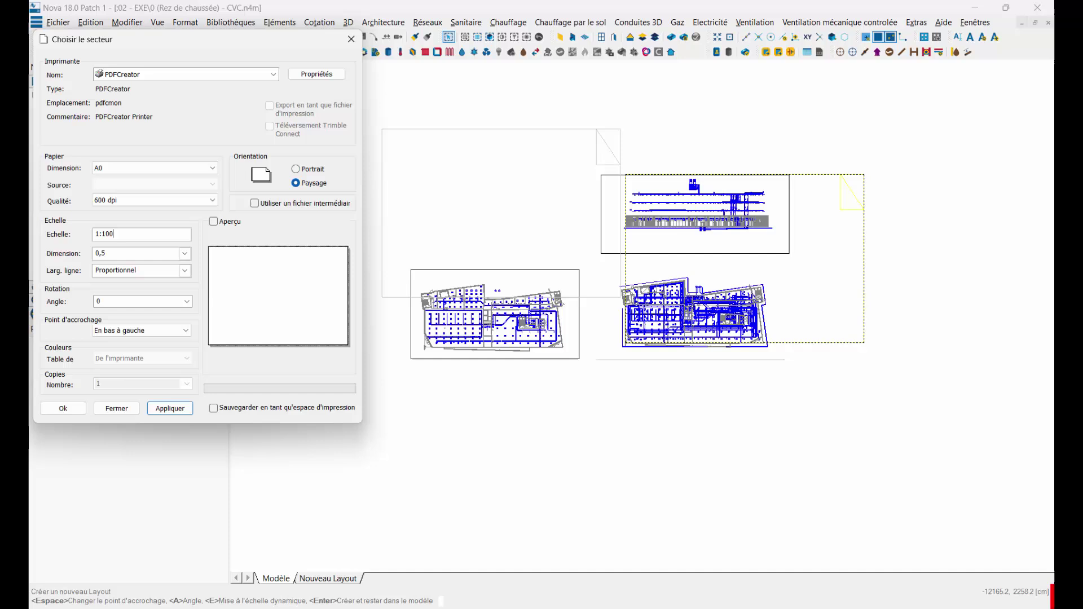
click(217, 168)
click(148, 191)
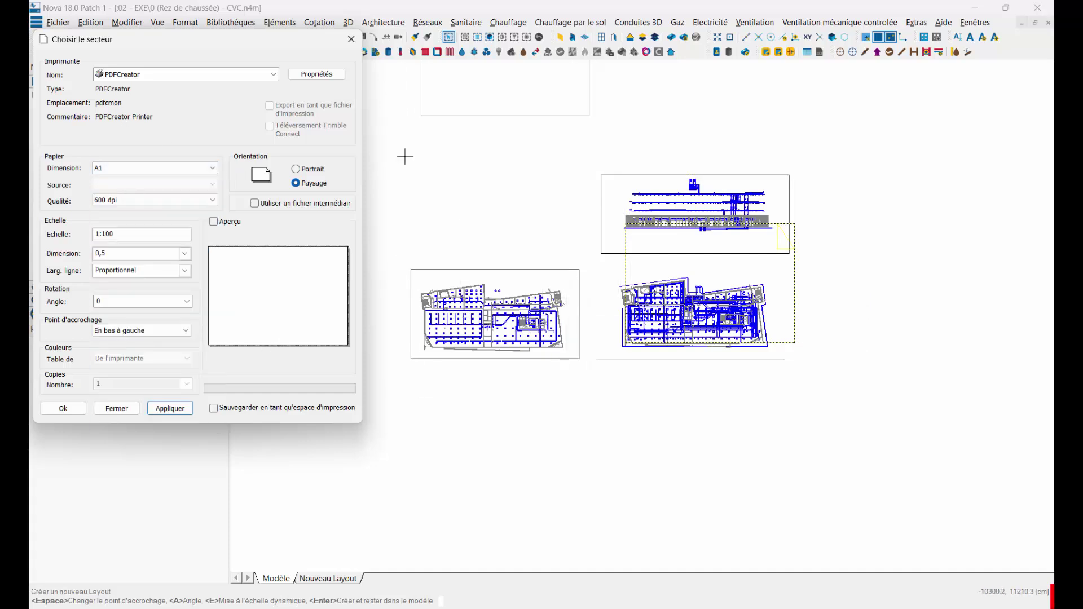
click(411, 389)
click(63, 409)
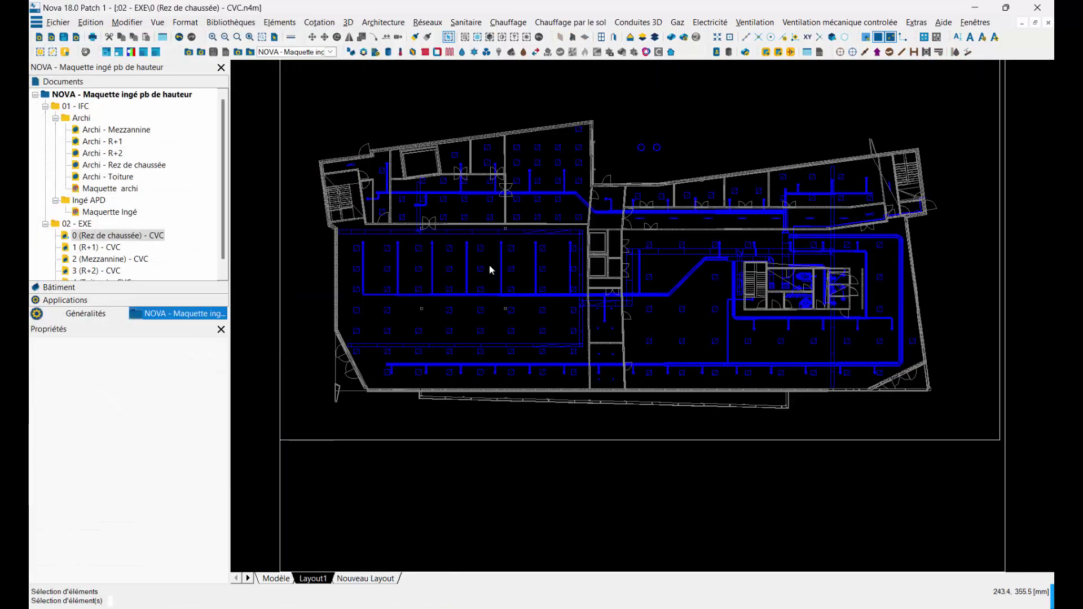
Review the whole layout sheet, then return to the model and examine the plan views and the networks' levels in the section
scroll(489, 265, down, 3)
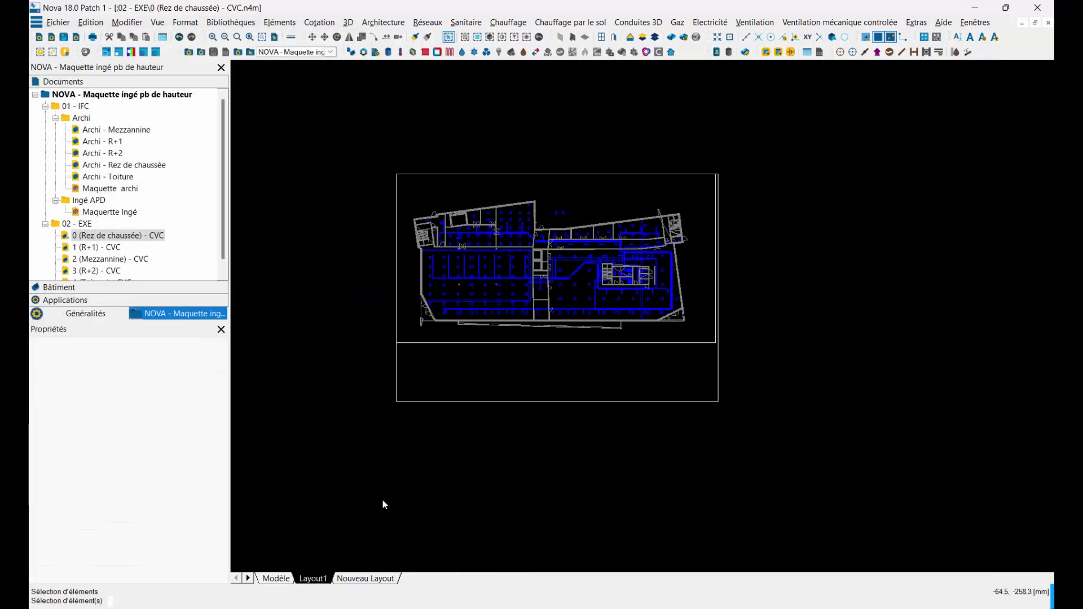
click(277, 578)
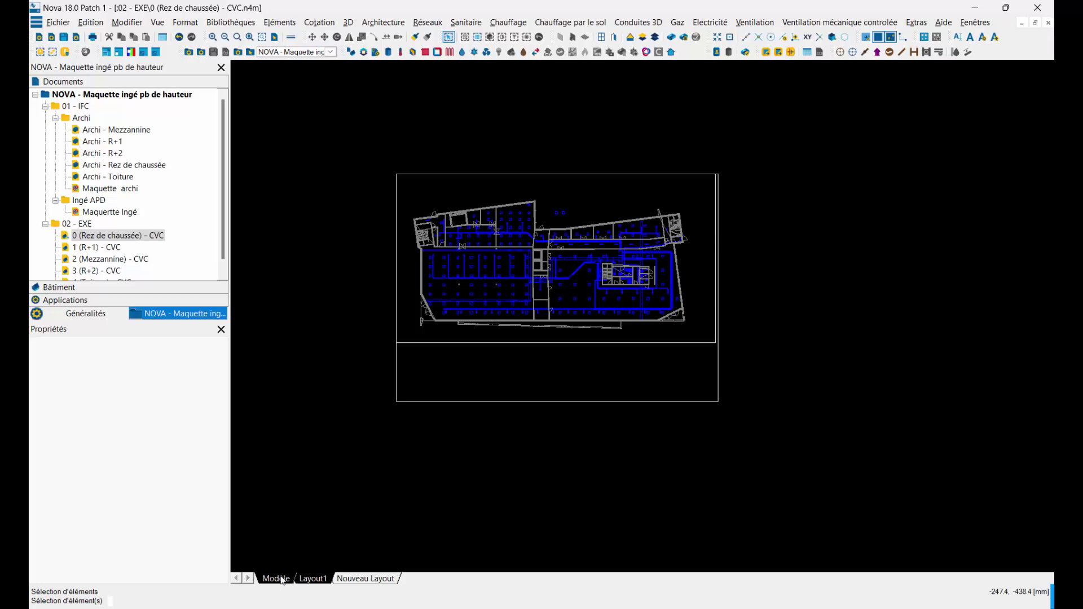
scroll(534, 294, up, 3)
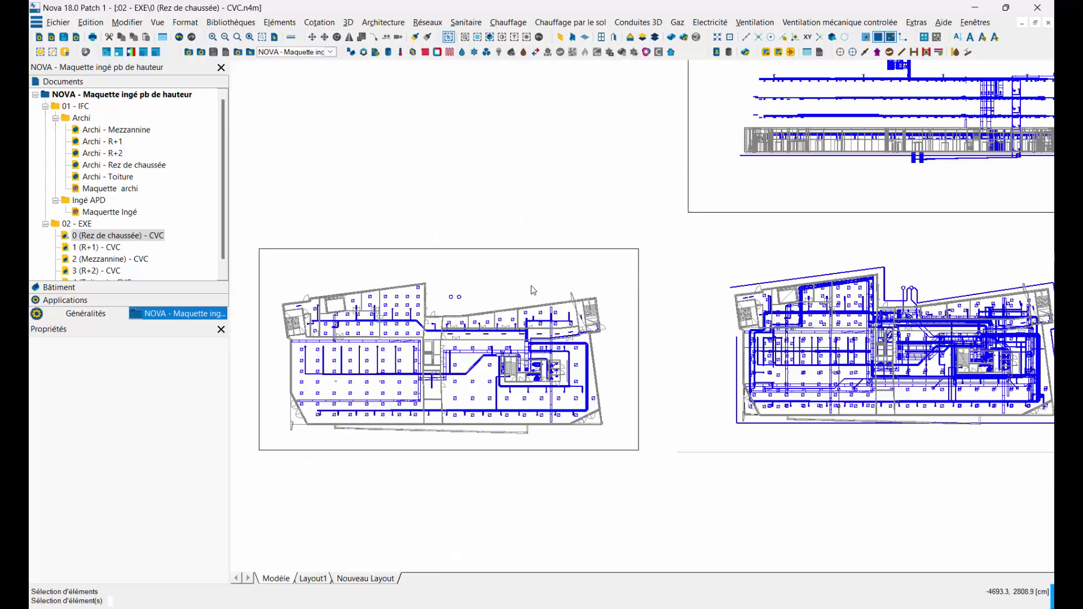
scroll(533, 290, down, 2)
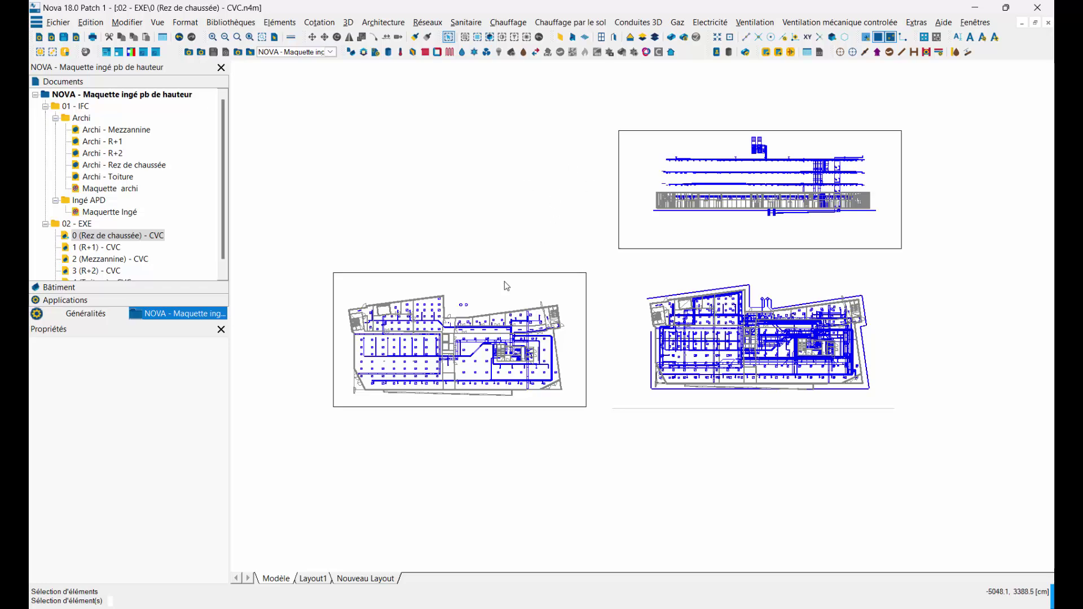
middle_drag(858, 183, 782, 206)
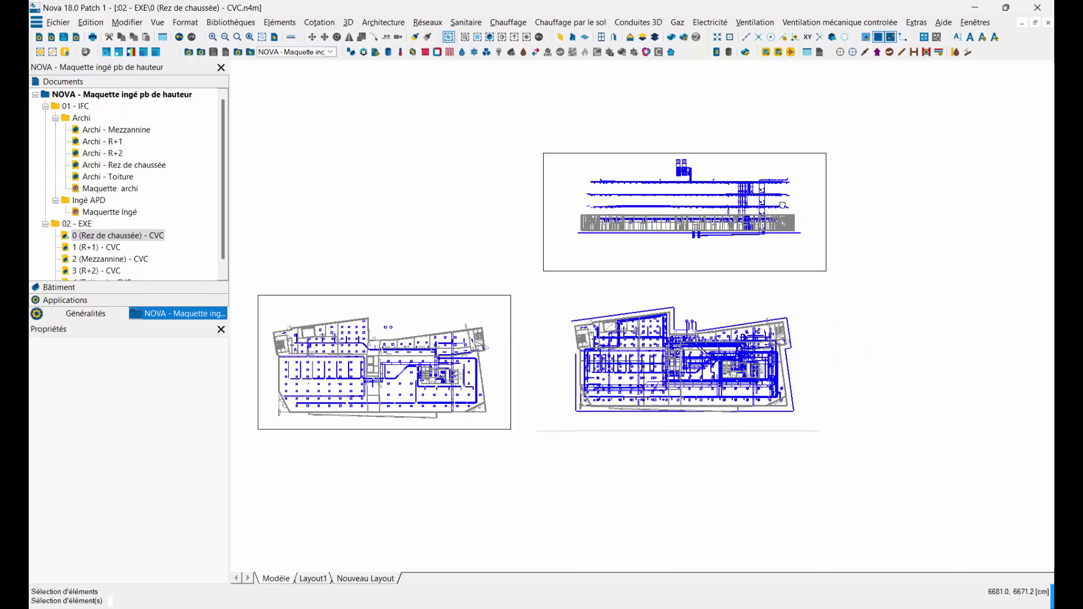
scroll(770, 193, up, 2)
scroll(713, 195, up, 3)
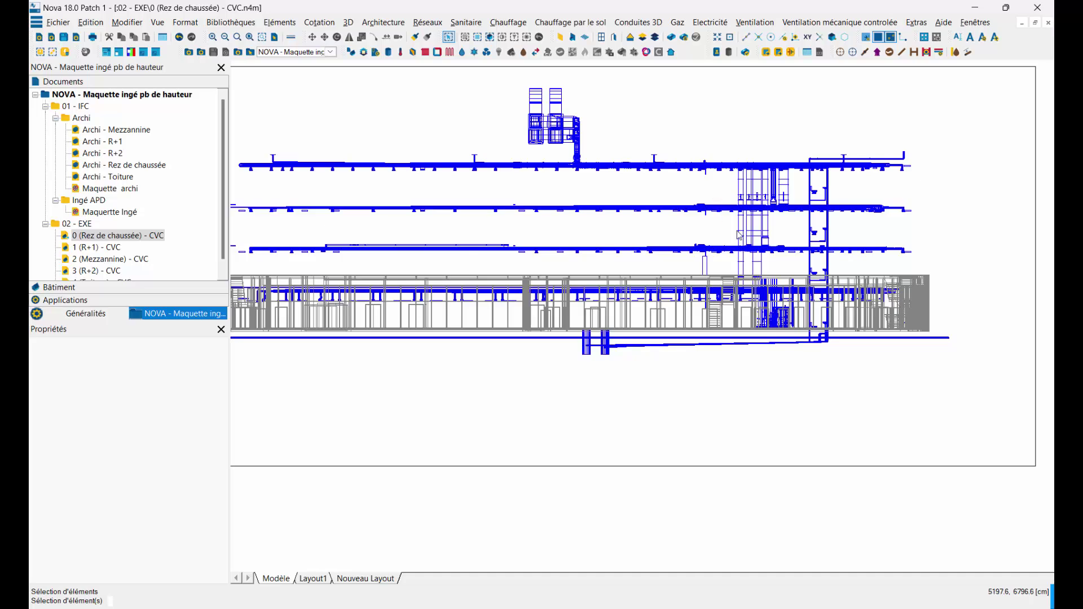
scroll(764, 239, down, 3)
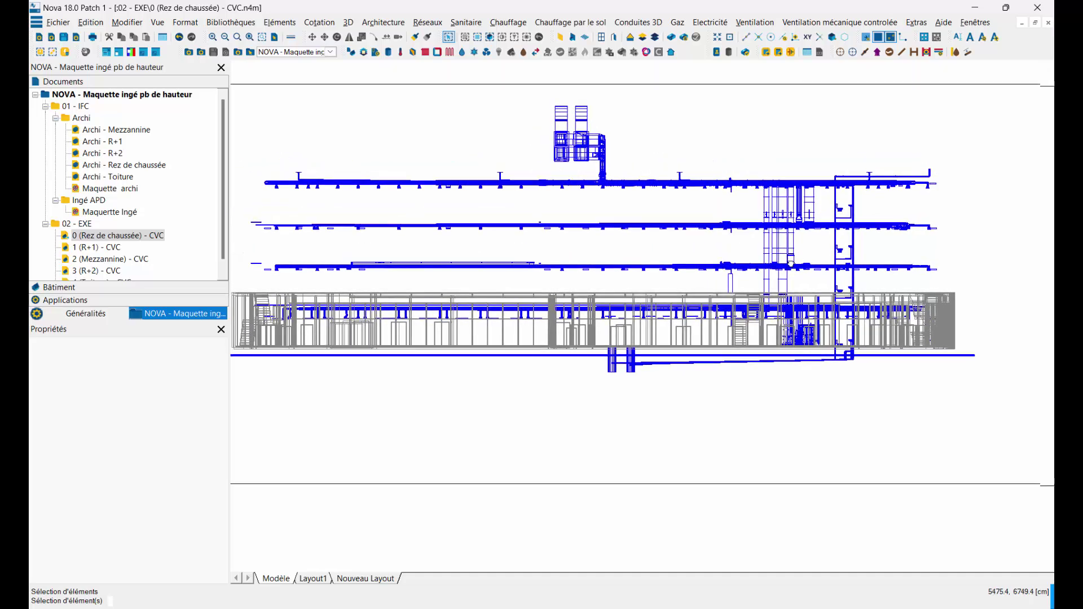